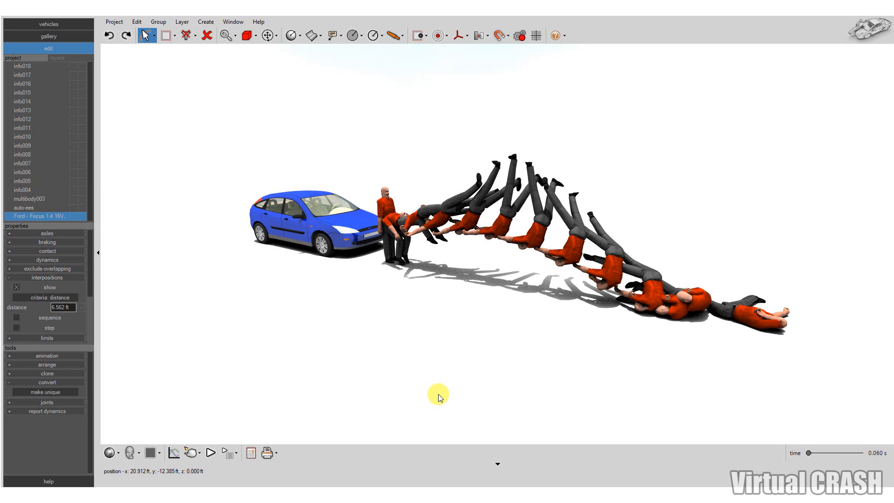
Show the Ford Focus's interpositions by step and shorten the distance between them
{"action": "middle_click_drag", "start_coordinate": [391, 366], "coordinate": [406, 375]}
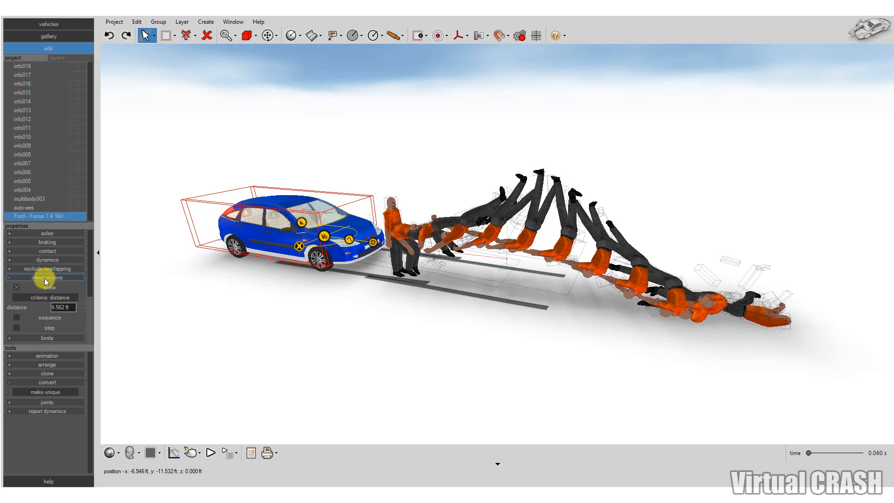
{"action": "left_click", "coordinate": [49, 328]}
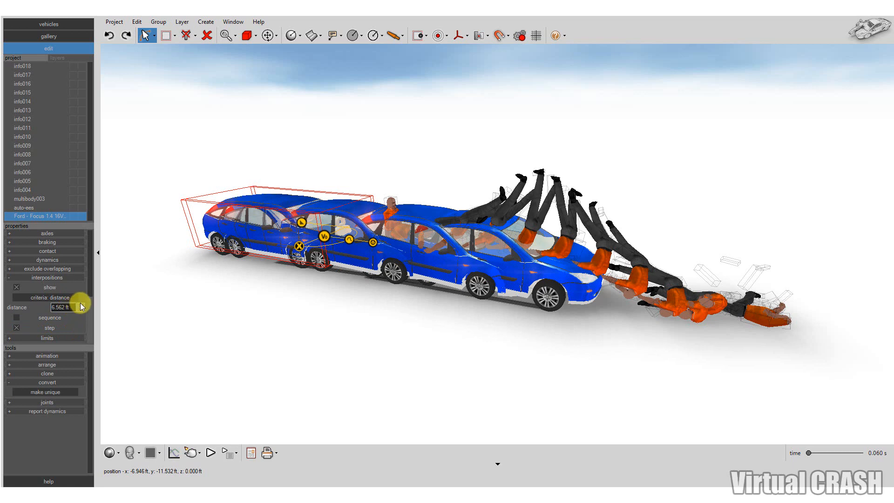
{"action": "left_click_drag", "start_coordinate": [80, 307], "coordinate": [33, 318]}
Change the Ford Focus's interposition criteria to time and turn off its step display
{"action": "left_click", "coordinate": [46, 299]}
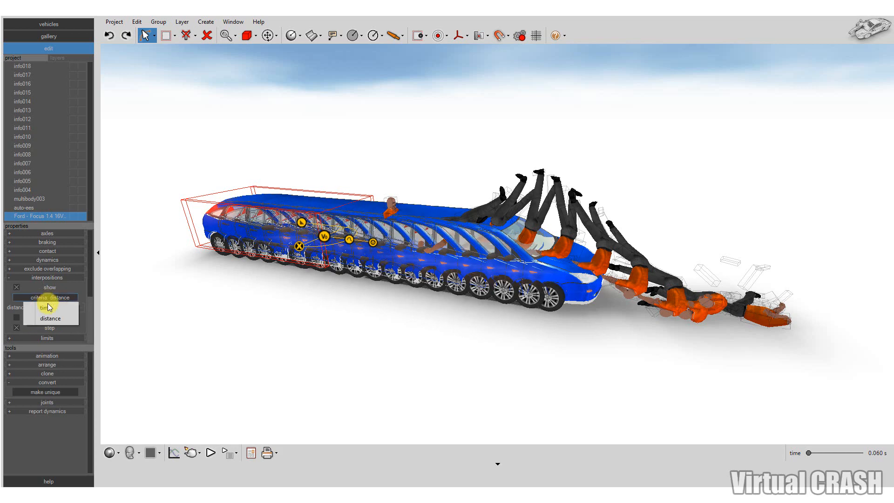
{"action": "left_click", "coordinate": [49, 309]}
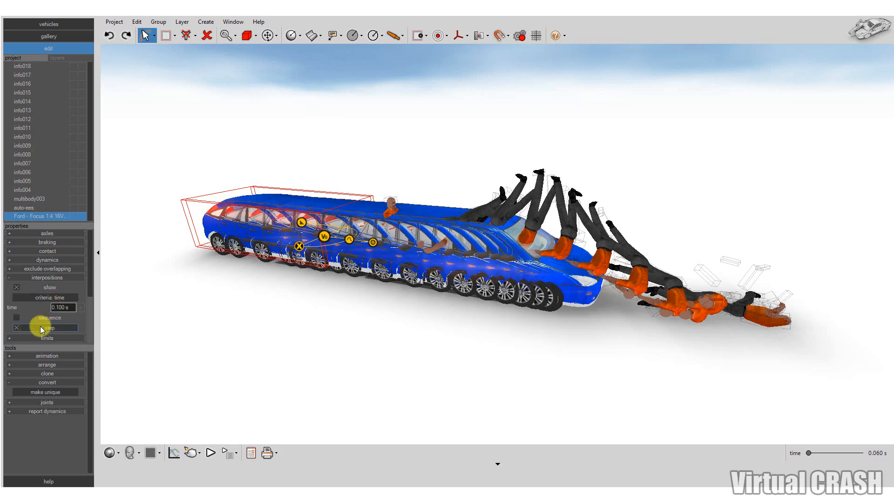
{"action": "left_click", "coordinate": [40, 328]}
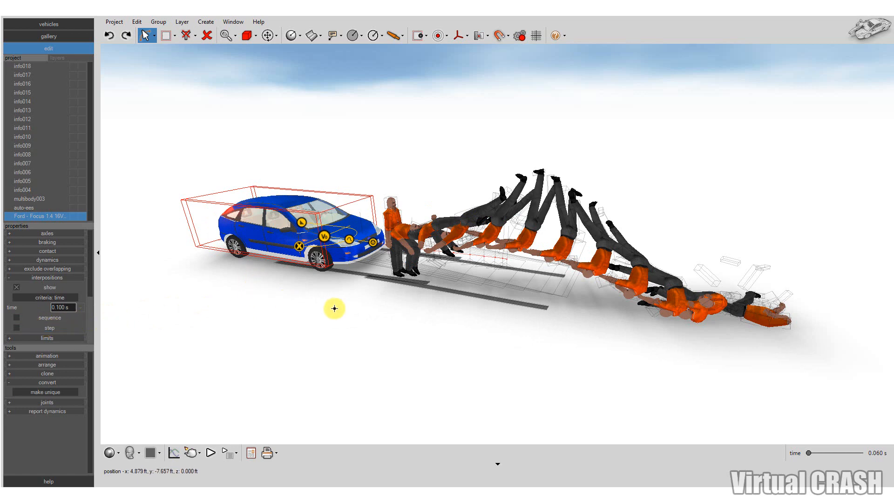
Turn the Ford Focus's step interpositions on at the 0.100 s time interval and hide them again
{"action": "scroll", "coordinate": [369, 299], "scroll_direction": "up", "scroll_amount": 2}
{"action": "scroll", "coordinate": [369, 300], "scroll_direction": "up", "scroll_amount": 1}
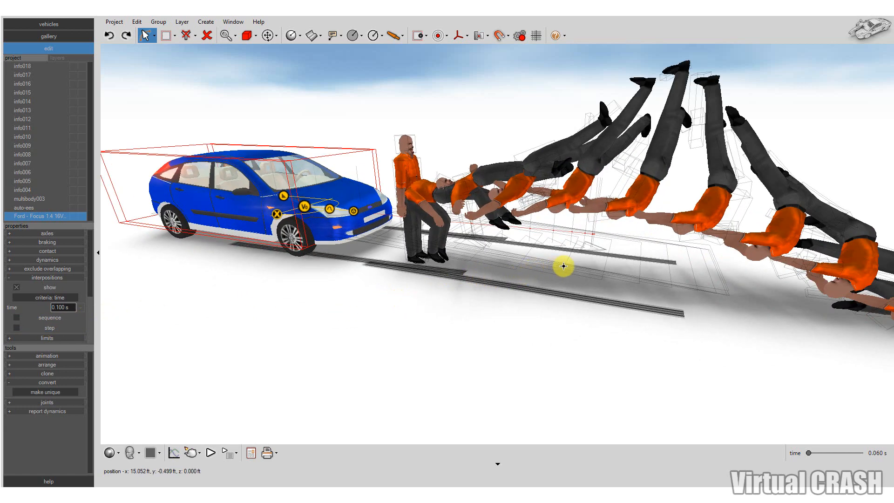
{"action": "scroll", "coordinate": [401, 316], "scroll_direction": "down", "scroll_amount": 3}
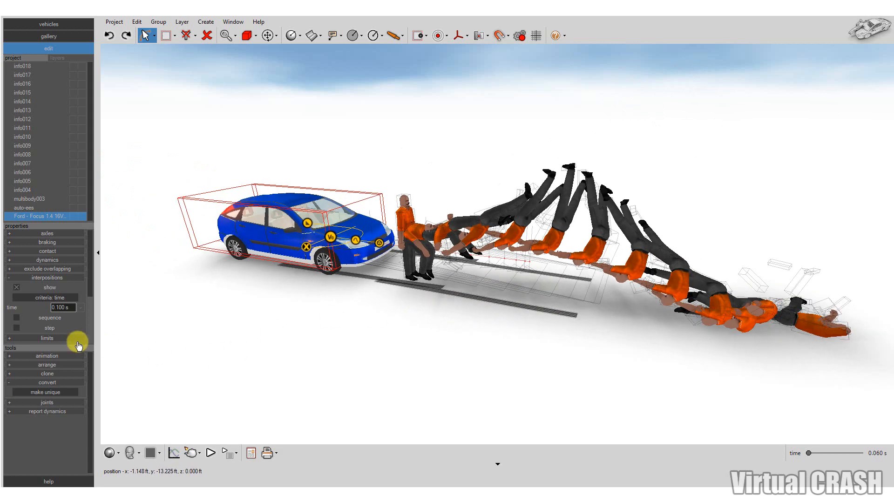
{"action": "left_click", "coordinate": [48, 330]}
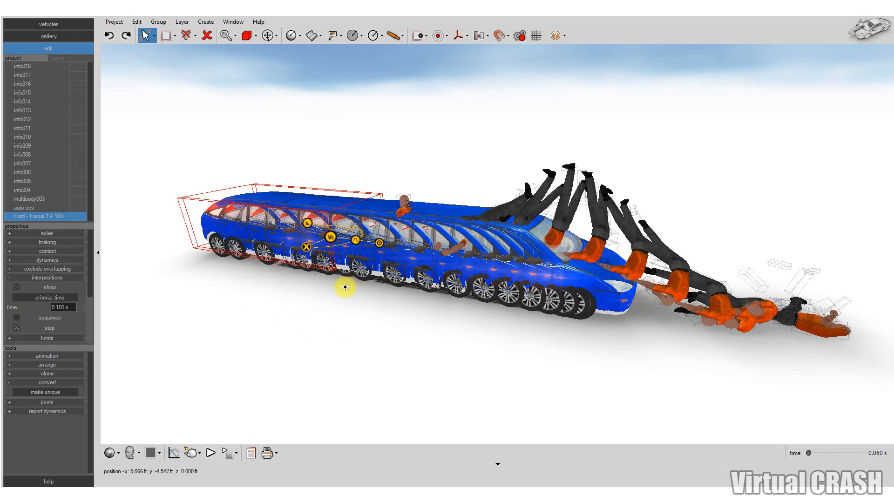
{"action": "left_click", "coordinate": [57, 328]}
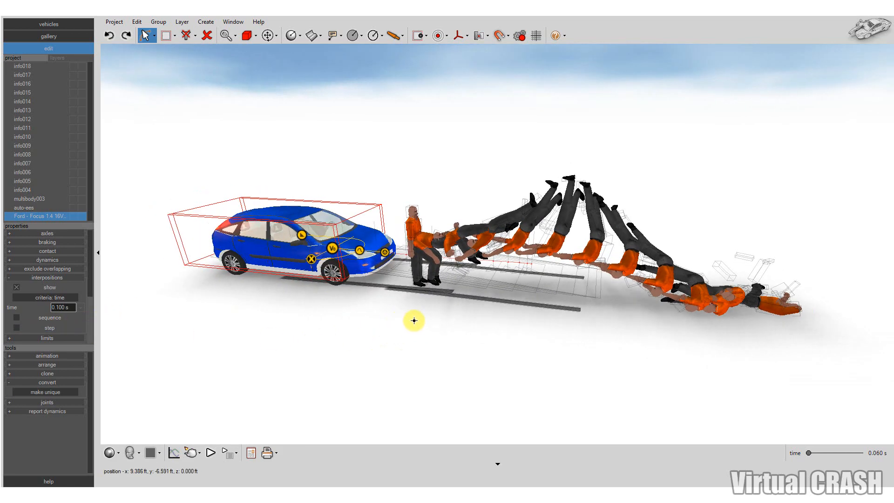
Render the car and the pedestrian's throw sequence with Render - Skylight from an angle in front of the car
{"action": "scroll", "coordinate": [803, 353], "scroll_direction": "up", "scroll_amount": 2}
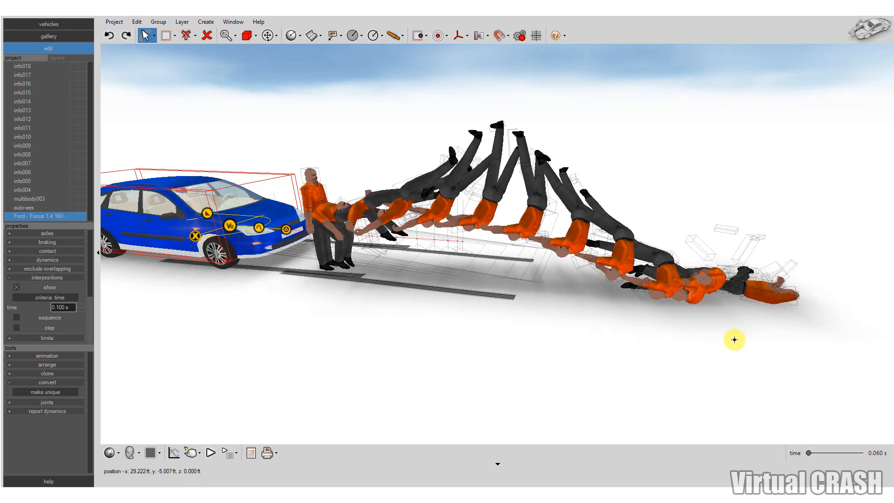
{"action": "middle_click_drag", "start_coordinate": [735, 339], "coordinate": [702, 353]}
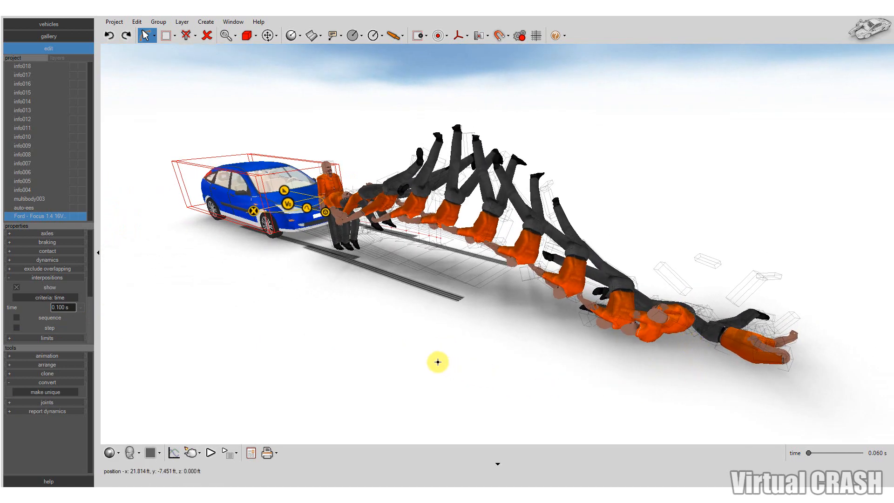
{"action": "scroll", "coordinate": [335, 334], "scroll_direction": "up", "scroll_amount": 2}
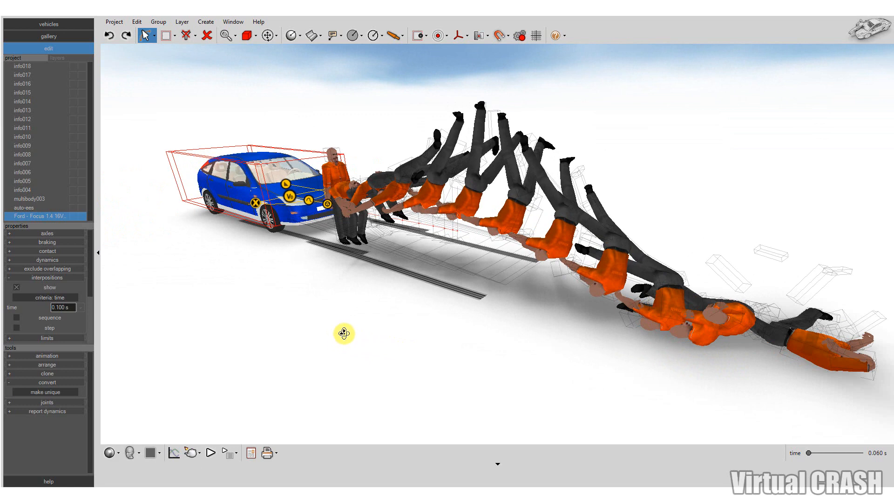
{"action": "scroll", "coordinate": [311, 314], "scroll_direction": "down", "scroll_amount": 2}
{"action": "middle_click_drag", "start_coordinate": [344, 333], "coordinate": [306, 306]}
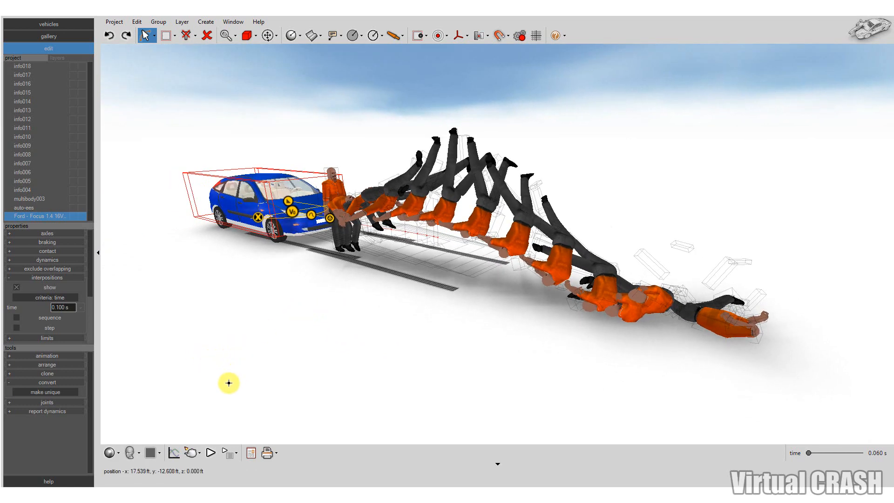
{"action": "left_click", "coordinate": [191, 453]}
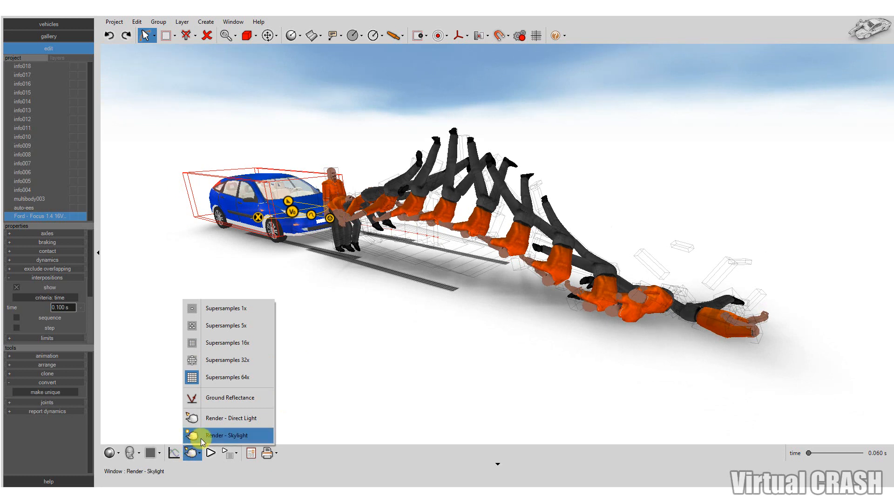
{"action": "left_click", "coordinate": [204, 435]}
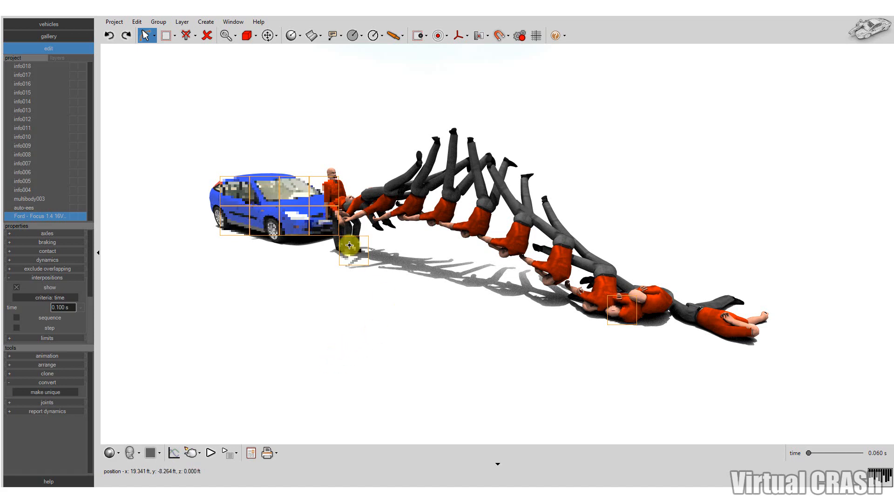
Examine the playing simulation of the car striking the pedestrian from several angles and stop the playback
{"action": "middle_click_drag", "start_coordinate": [305, 304], "coordinate": [401, 353]}
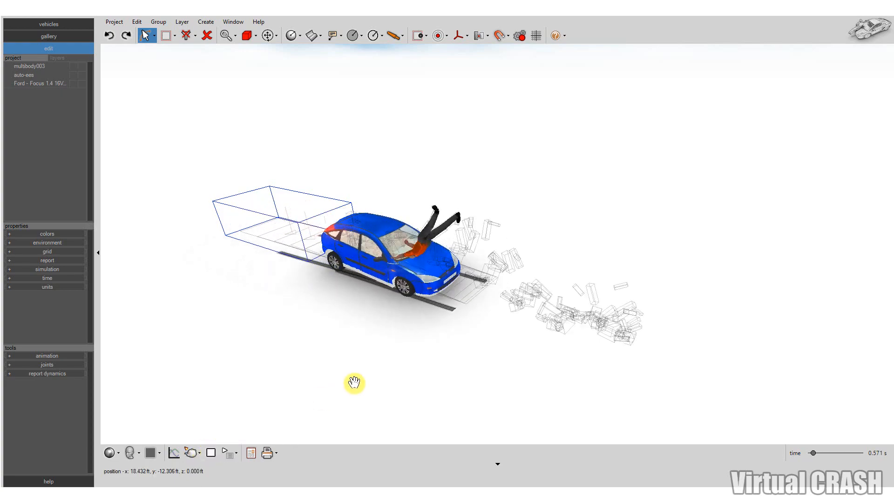
{"action": "middle_click_drag", "start_coordinate": [358, 367], "coordinate": [343, 347]}
{"action": "scroll", "coordinate": [400, 326], "scroll_direction": "up", "scroll_amount": 2}
{"action": "middle_click_drag", "start_coordinate": [400, 326], "coordinate": [420, 346]}
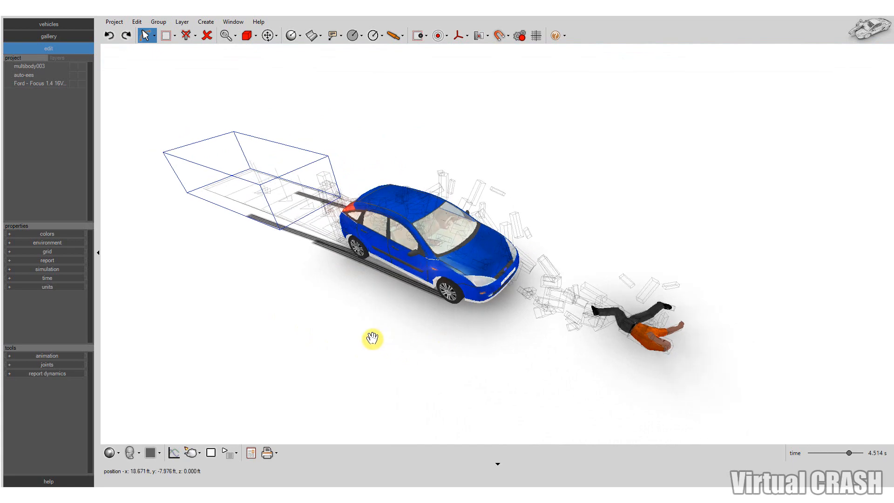
{"action": "middle_click_drag", "start_coordinate": [301, 308], "coordinate": [334, 310]}
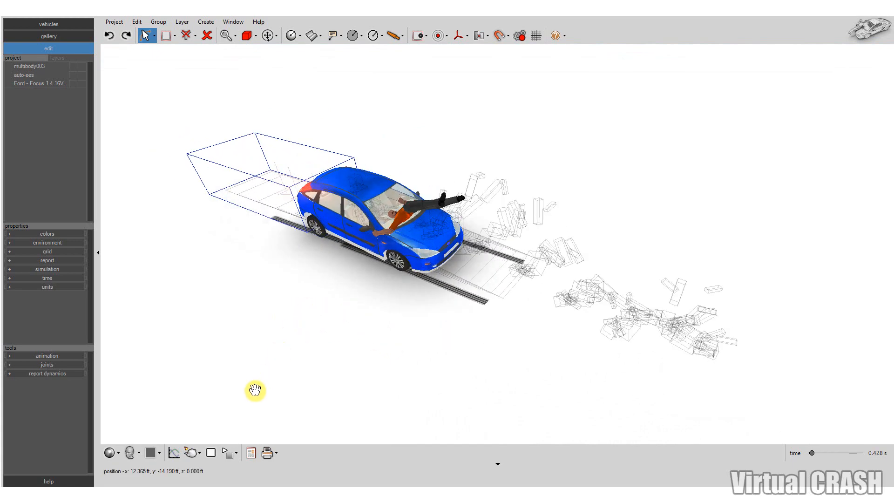
{"action": "left_click", "coordinate": [211, 452]}
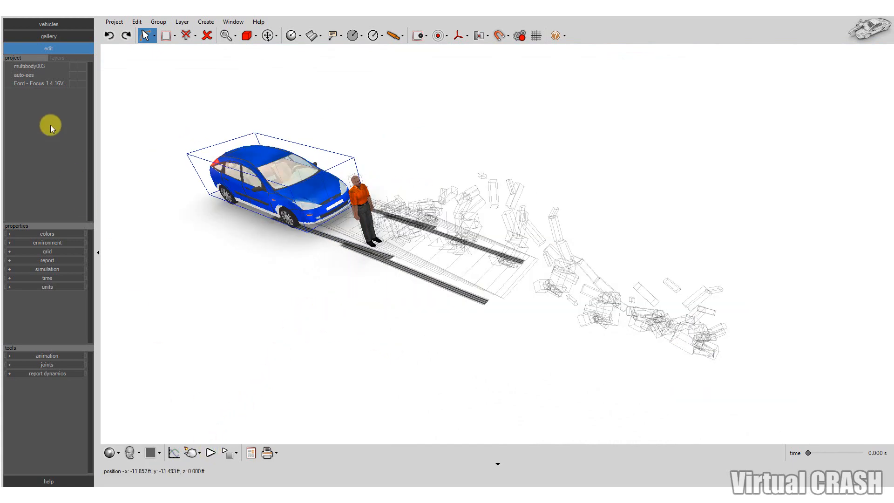
Freeze the Ford Focus in the project's object list
{"action": "middle_click_drag", "start_coordinate": [194, 226], "coordinate": [174, 205]}
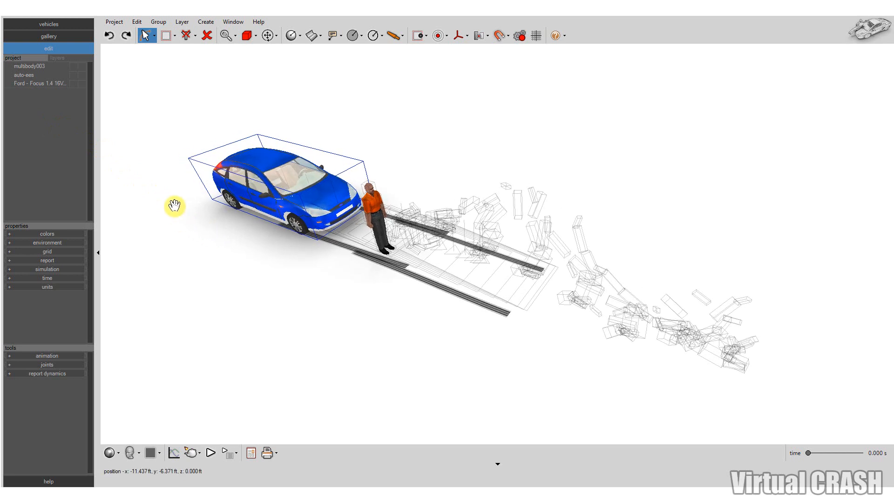
{"action": "left_click", "coordinate": [81, 83]}
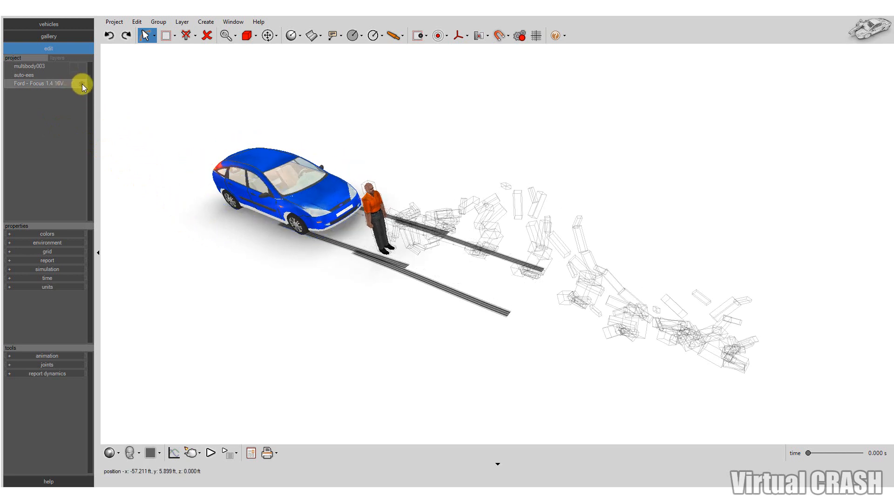
Place a series of Dynamics Info labels for the pedestrian multibody along its throw path to the rest position
{"action": "middle_click_drag", "start_coordinate": [213, 246], "coordinate": [332, 263]}
{"action": "left_click_drag", "start_coordinate": [378, 213], "coordinate": [288, 237]}
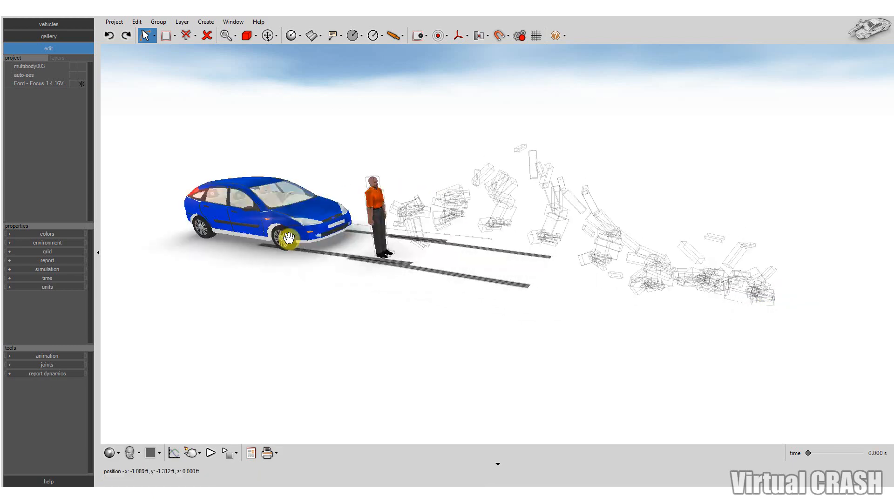
{"action": "left_click", "coordinate": [206, 22]}
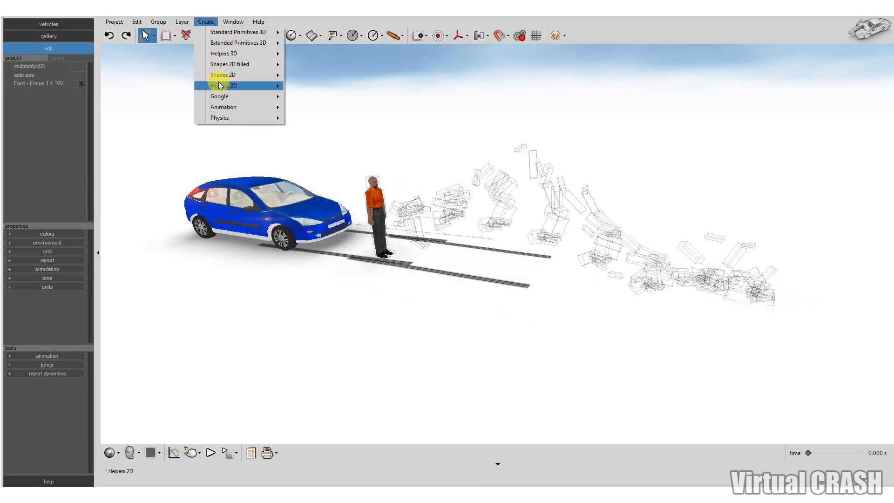
{"action": "mouse_move", "coordinate": [219, 85]}
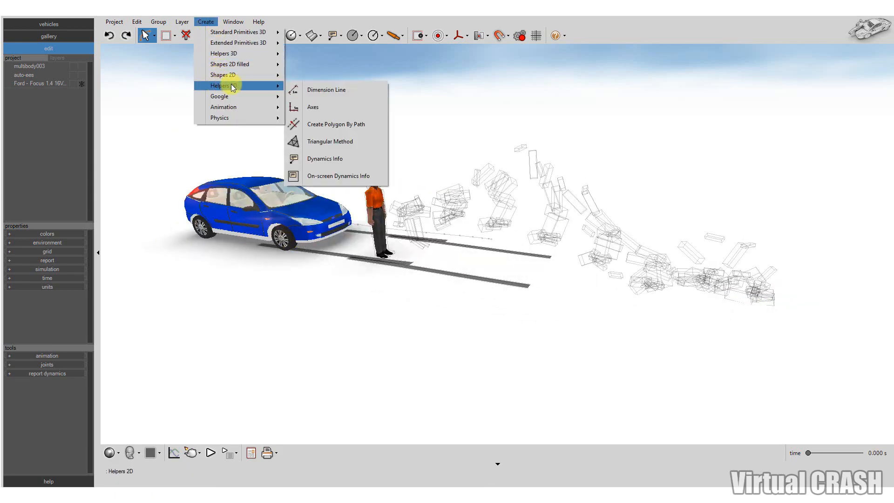
{"action": "left_click", "coordinate": [320, 161]}
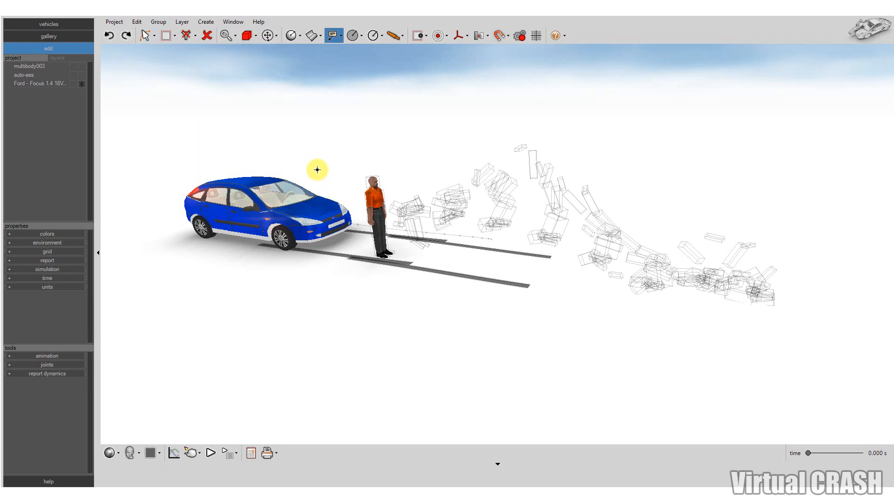
{"action": "left_click_drag", "start_coordinate": [382, 204], "coordinate": [762, 283]}
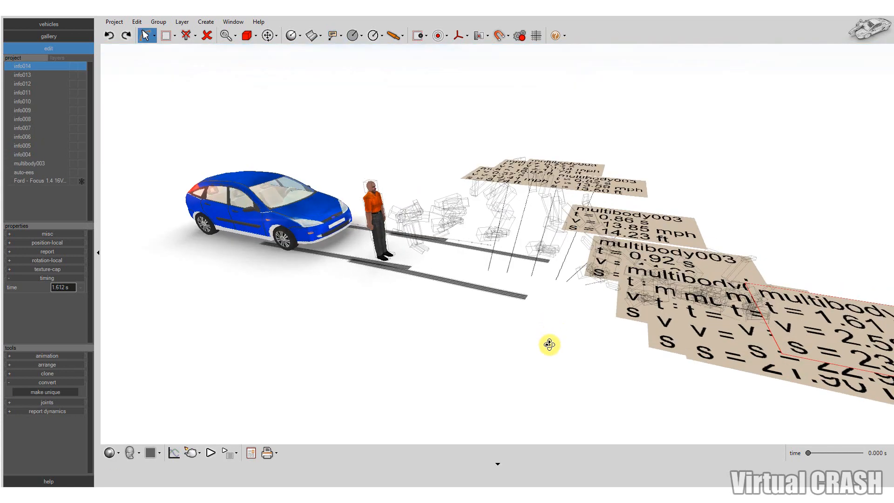
Set the text size of all the info labels, info004 through info014, to 0
{"action": "middle_click_drag", "start_coordinate": [548, 343], "coordinate": [511, 377]}
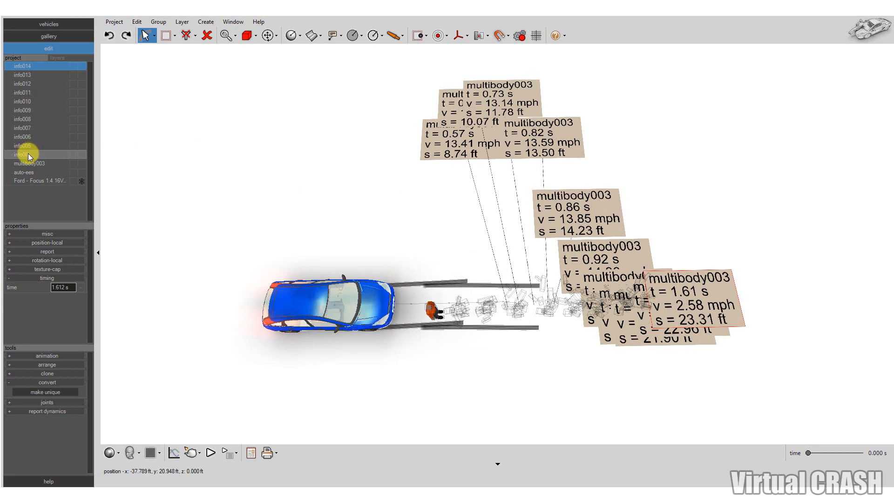
{"action": "left_click_drag", "start_coordinate": [28, 154], "coordinate": [29, 65]}
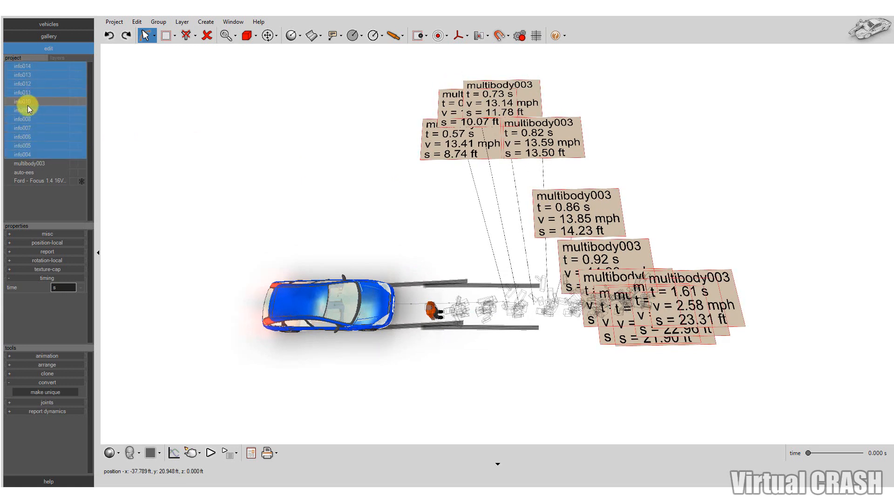
{"action": "left_click", "coordinate": [51, 233]}
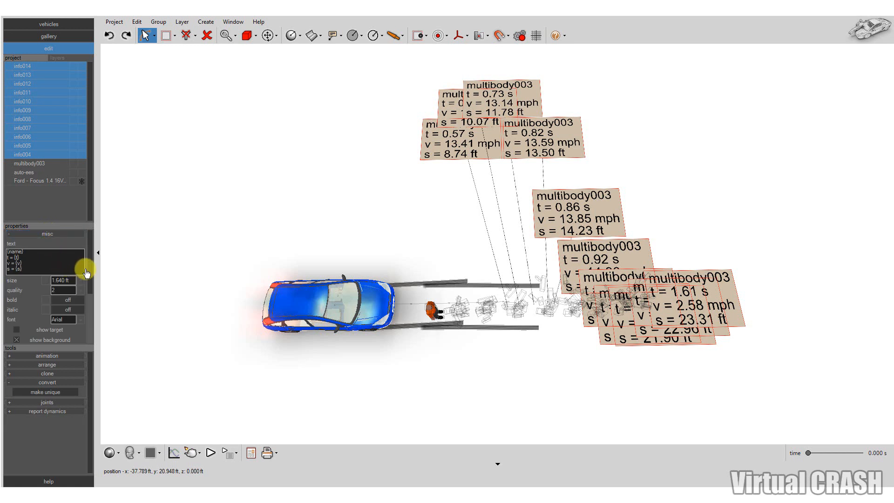
{"action": "left_click_drag", "start_coordinate": [76, 227], "coordinate": [73, 187]}
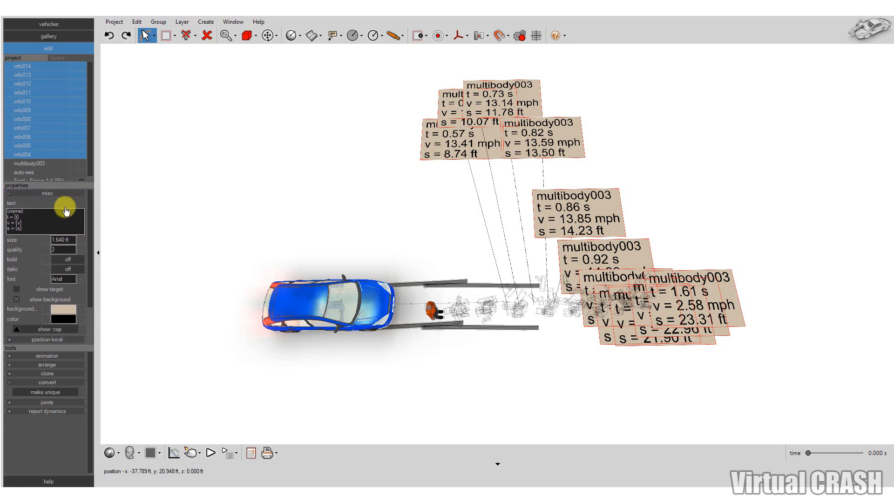
{"action": "left_click", "coordinate": [62, 242]}
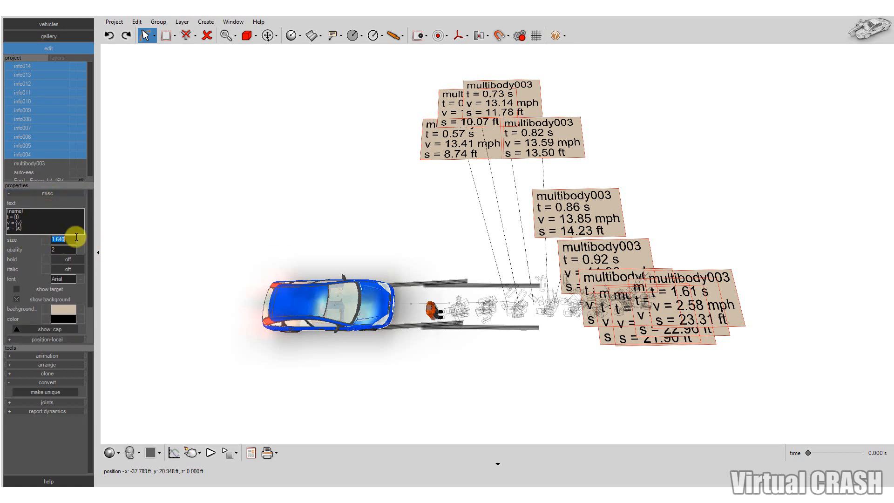
{"action": "type", "text": "0"}
{"action": "key", "text": "Return"}
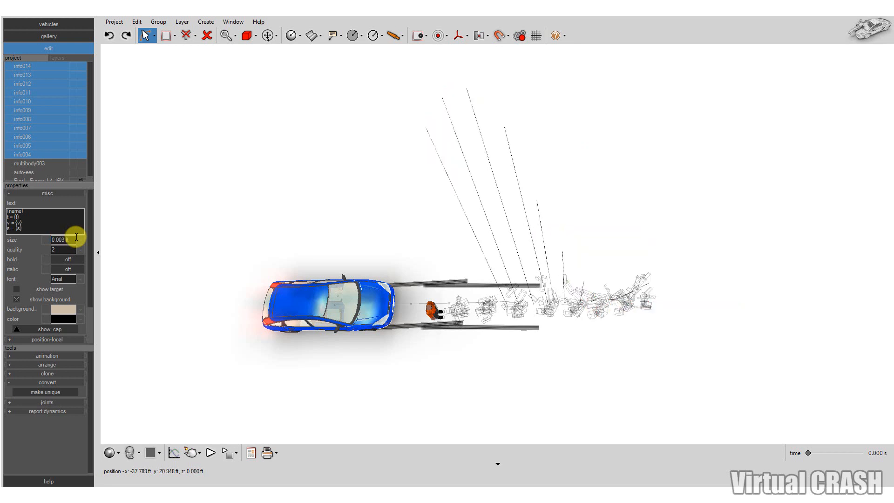
Make the color of the selected info labels transparent
{"action": "left_click", "coordinate": [79, 309]}
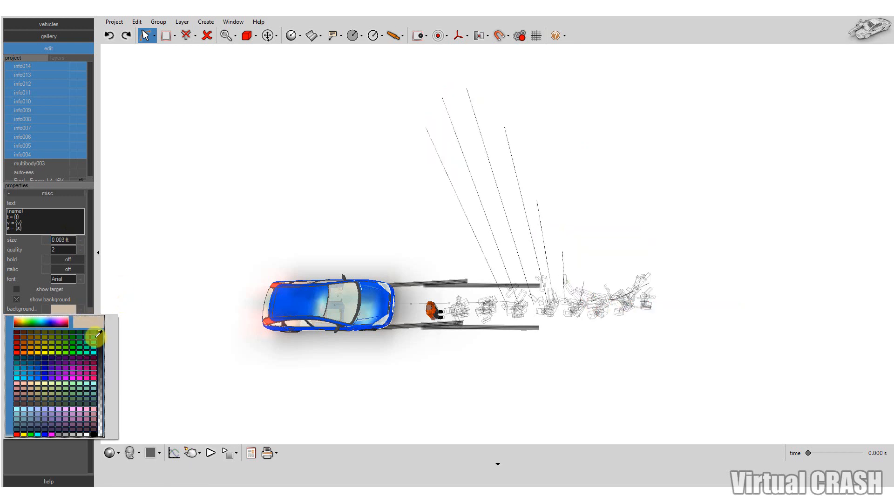
{"action": "left_click", "coordinate": [89, 280]}
{"action": "left_click", "coordinate": [81, 309]}
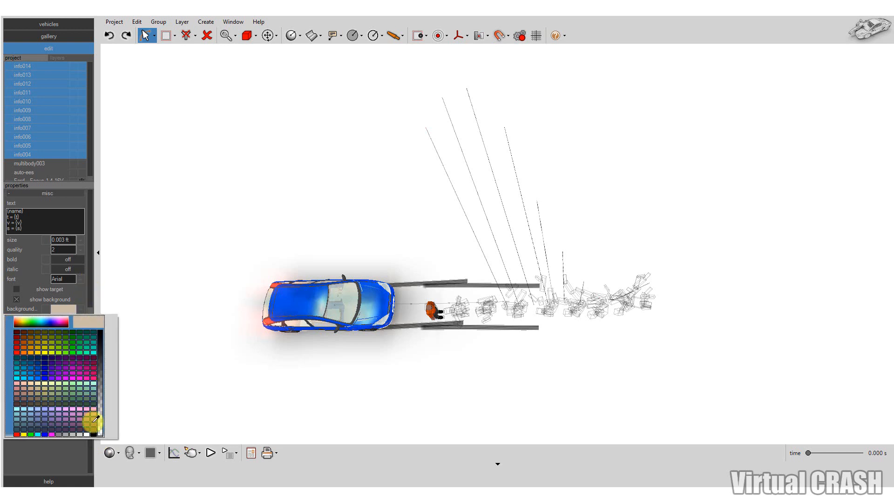
{"action": "left_click", "coordinate": [87, 298]}
{"action": "left_click", "coordinate": [81, 319]}
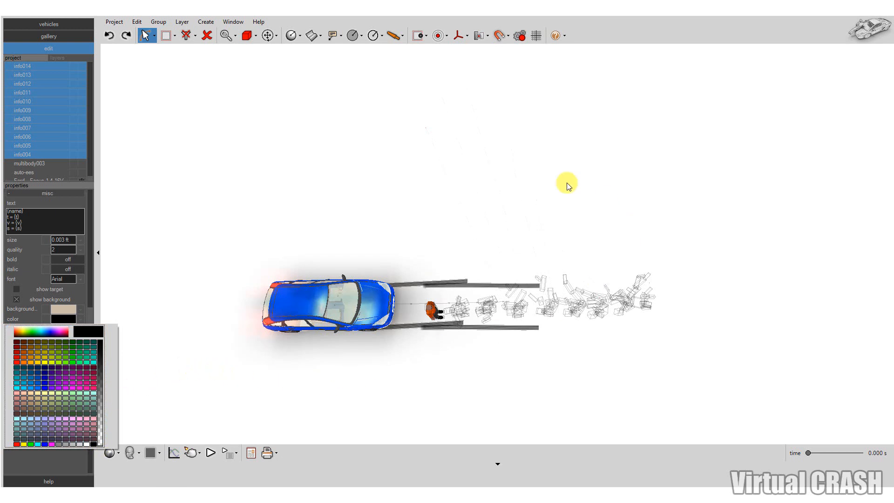
Turn on the target display for all the selected info labels, info004 through info014
{"action": "middle_click_drag", "start_coordinate": [516, 389], "coordinate": [365, 449]}
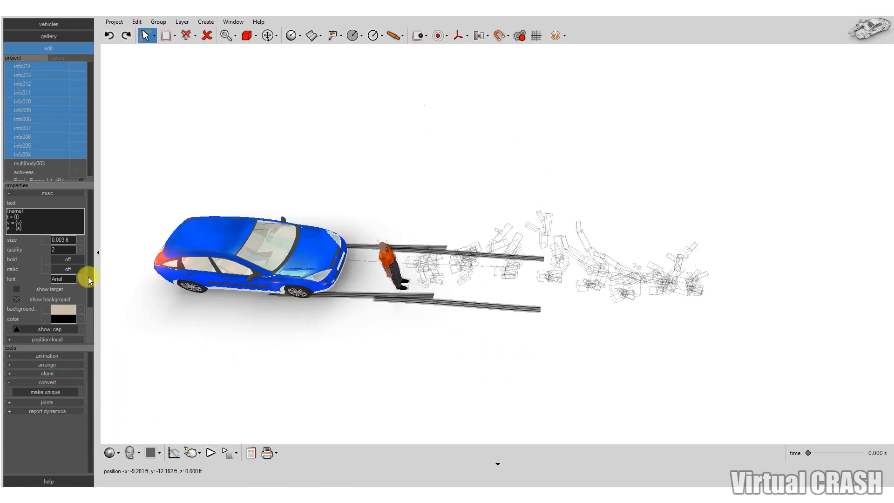
{"action": "scroll", "coordinate": [88, 280], "scroll_direction": "down", "scroll_amount": 4}
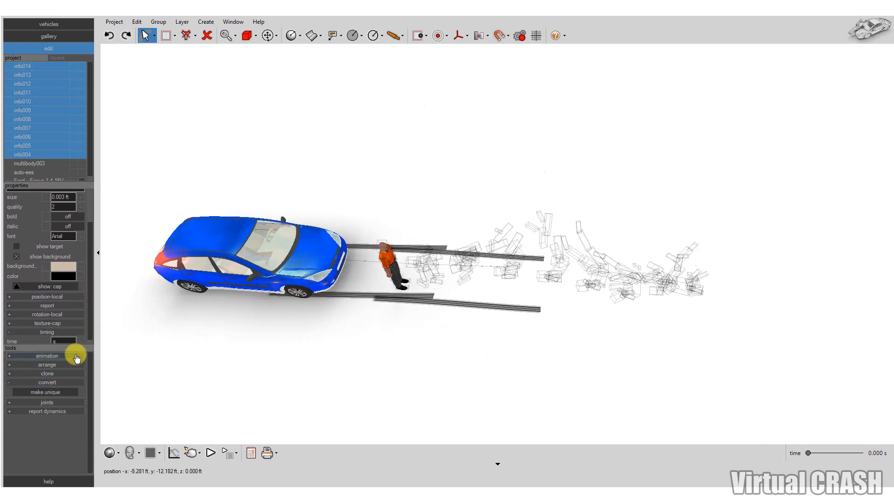
{"action": "scroll", "coordinate": [77, 358], "scroll_direction": "up", "scroll_amount": 5}
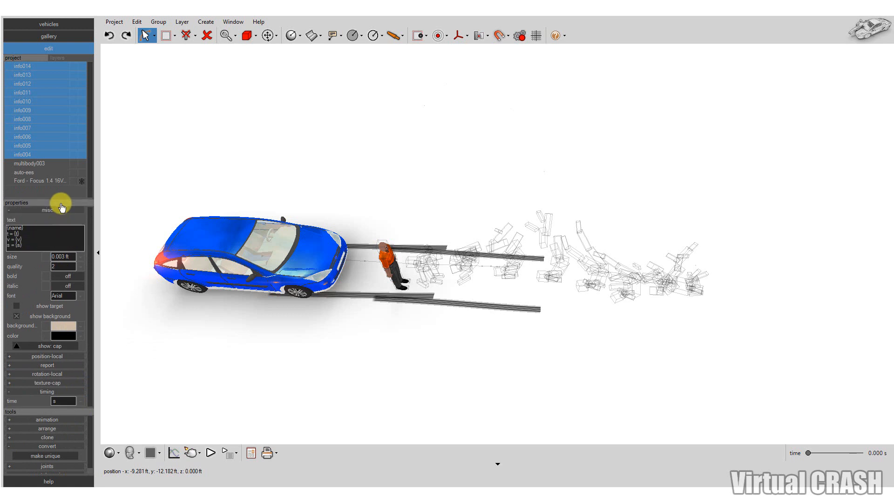
{"action": "left_click", "coordinate": [16, 307]}
{"action": "middle_click_drag", "start_coordinate": [509, 379], "coordinate": [471, 321]}
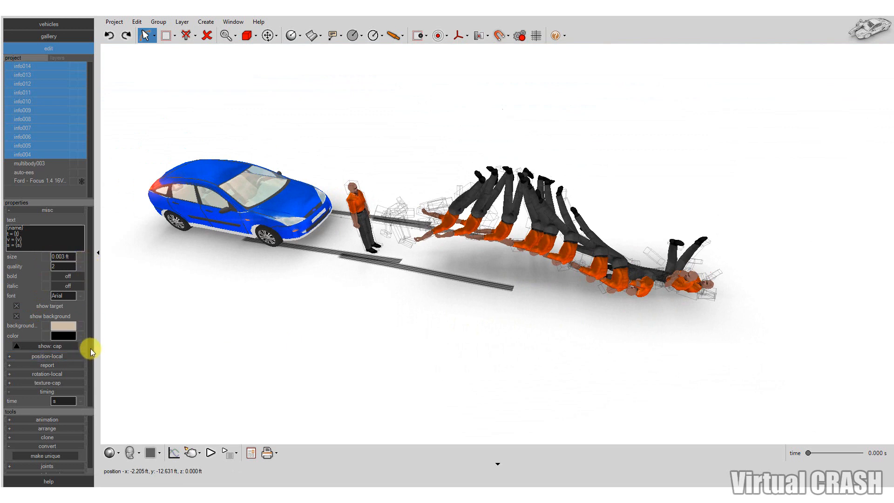
Set the timing of label info004 to 0 s
{"action": "left_click", "coordinate": [23, 156]}
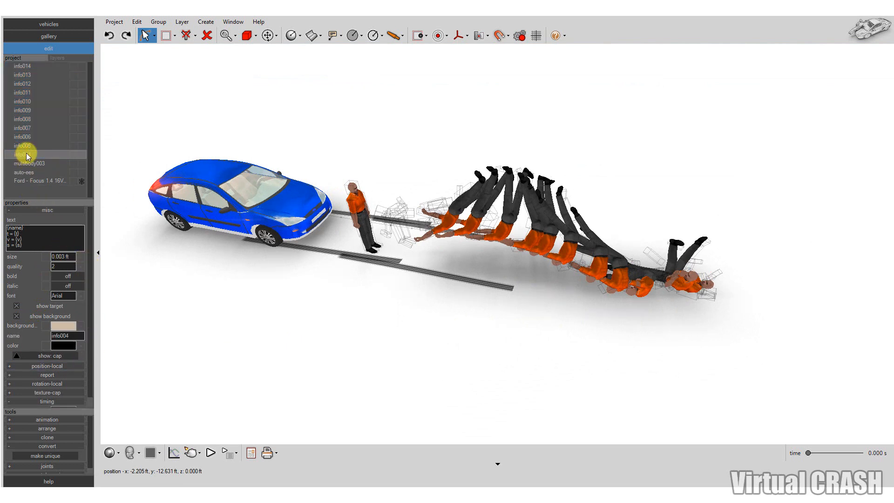
{"action": "left_click", "coordinate": [31, 136]}
{"action": "left_click", "coordinate": [31, 128]}
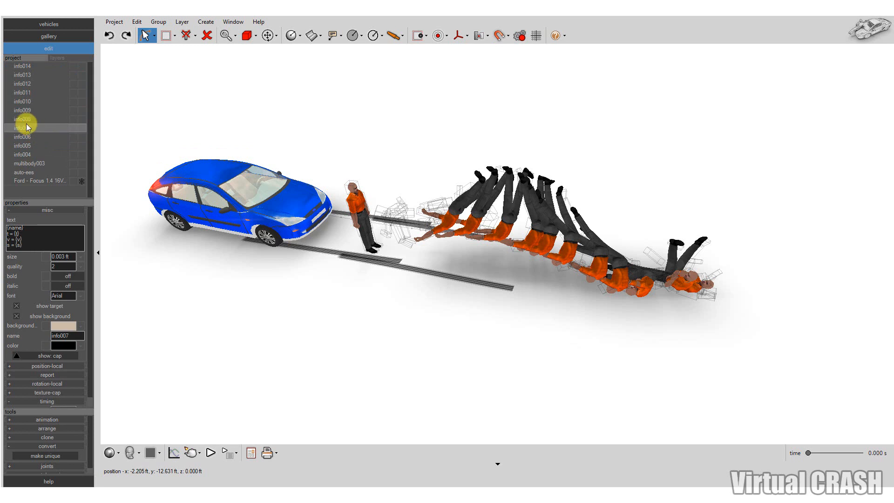
{"action": "left_click", "coordinate": [29, 119]}
{"action": "left_click", "coordinate": [32, 109]}
{"action": "left_click", "coordinate": [33, 154]}
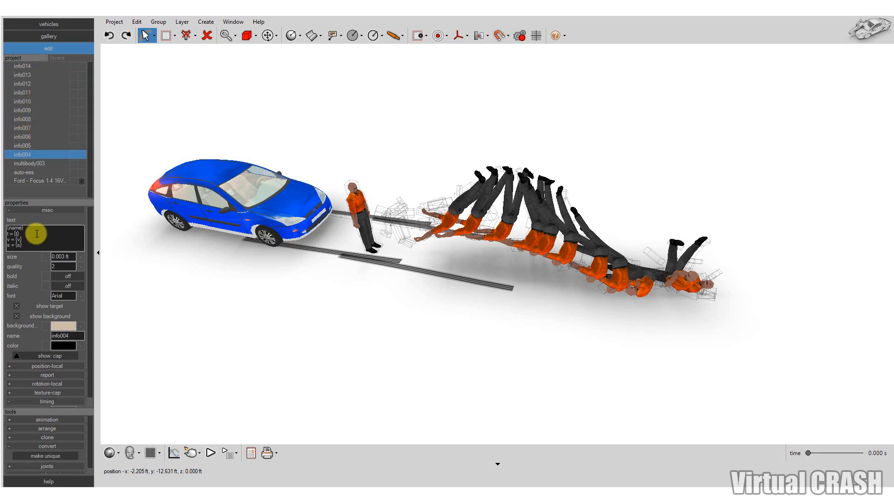
{"action": "left_click", "coordinate": [70, 211]}
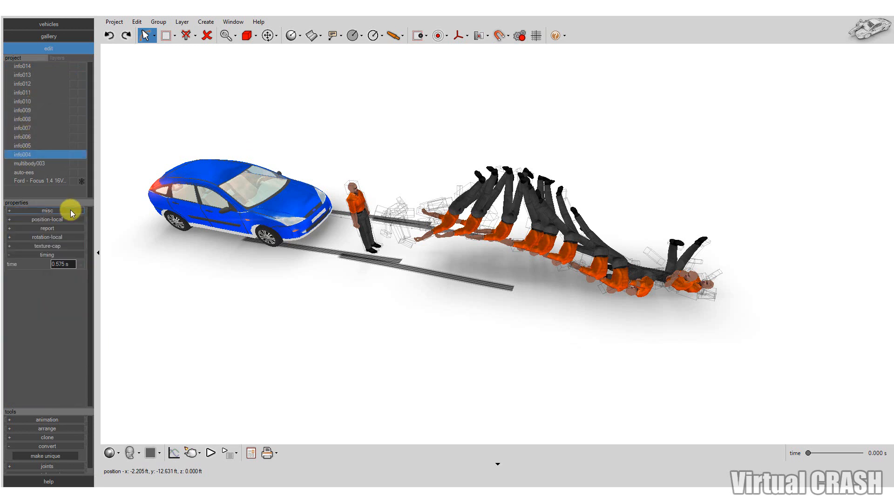
{"action": "left_click", "coordinate": [59, 264]}
{"action": "type", "text": "0"}
{"action": "key", "text": "Return"}
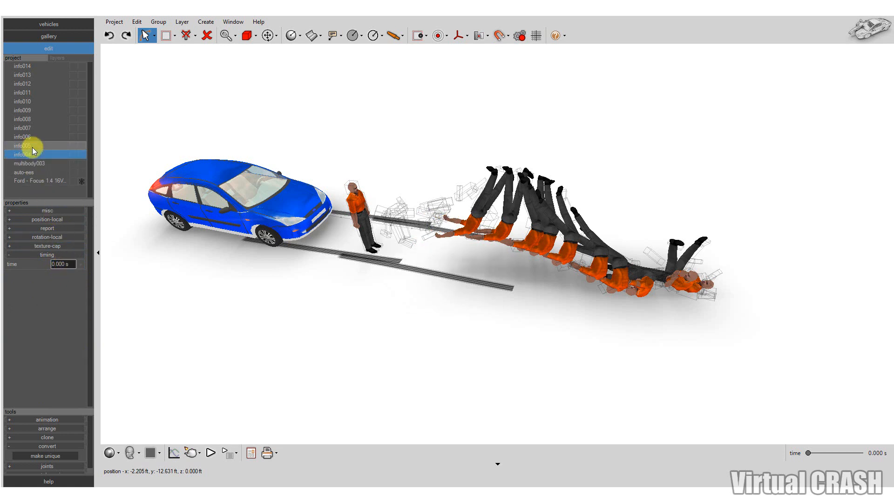
Set the time of label info005 to 0.1 s and of info006 to 0.2 s
{"action": "type", "text": "0.1"}
{"action": "key", "text": "Return"}
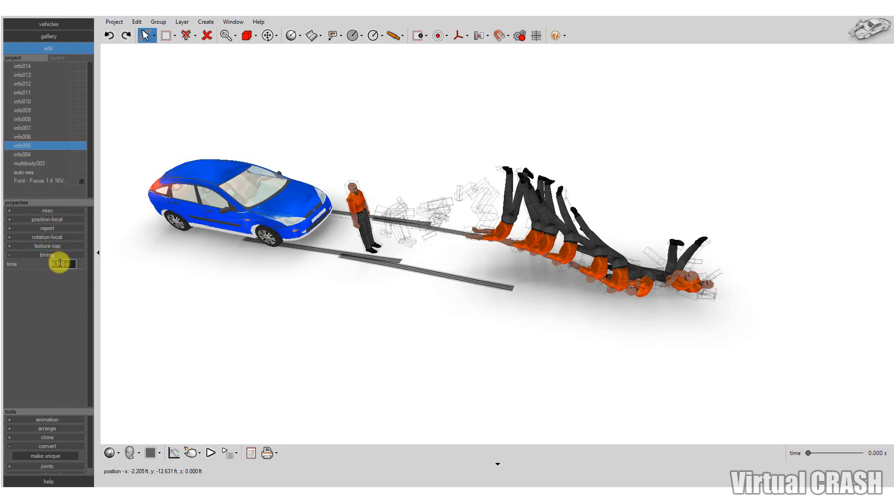
{"action": "left_click", "coordinate": [35, 137]}
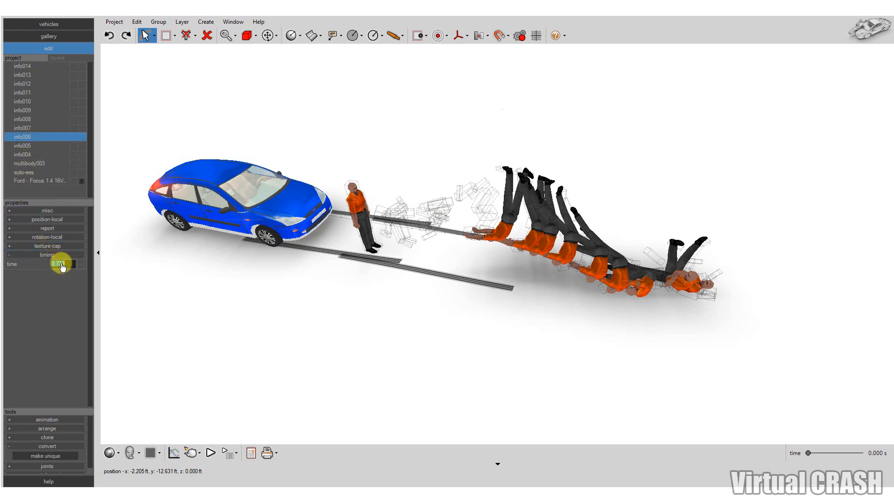
{"action": "type", "text": "0.2"}
{"action": "key", "text": "Return"}
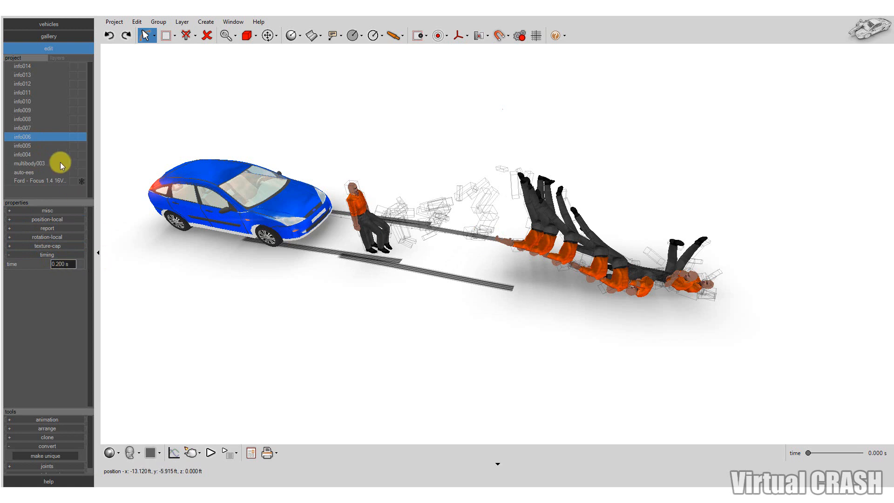
Set the time of label info007 to 0.3 s
{"action": "left_click", "coordinate": [40, 125]}
{"action": "left_click", "coordinate": [74, 263]}
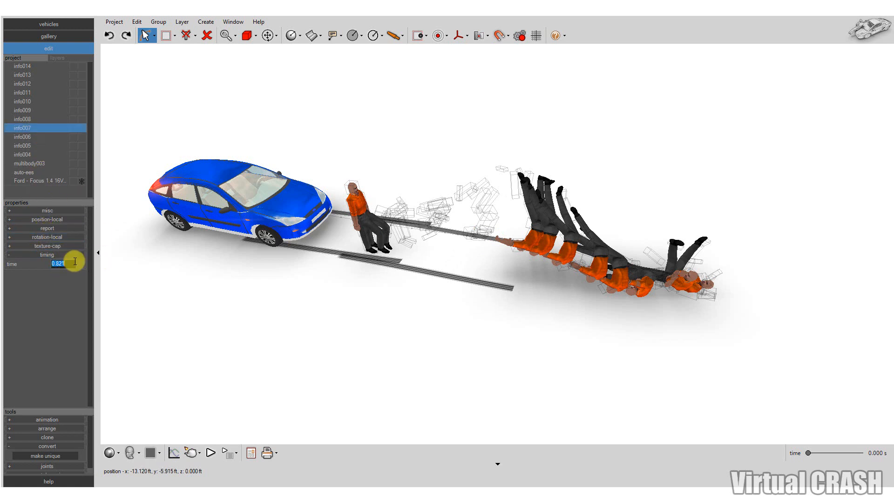
{"action": "type", "text": "0.3"}
{"action": "key", "text": "Return"}
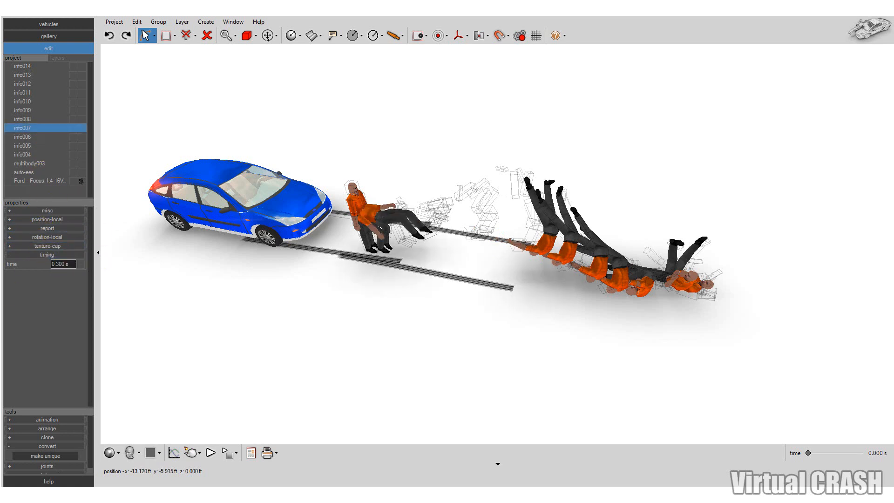
{"action": "left_click", "coordinate": [33, 256]}
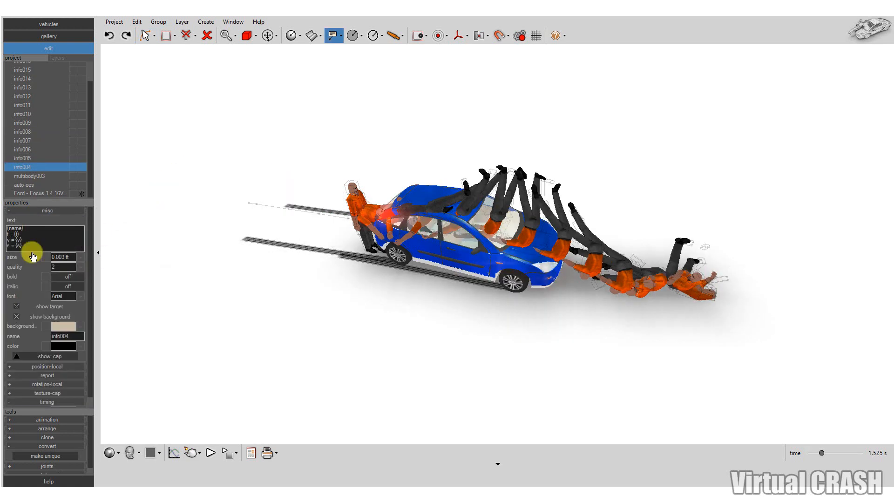
Check the times of labels info005 and info004 and return the simulation time to 0 s
{"action": "left_click", "coordinate": [37, 159]}
{"action": "left_click", "coordinate": [65, 211]}
{"action": "left_click", "coordinate": [40, 167]}
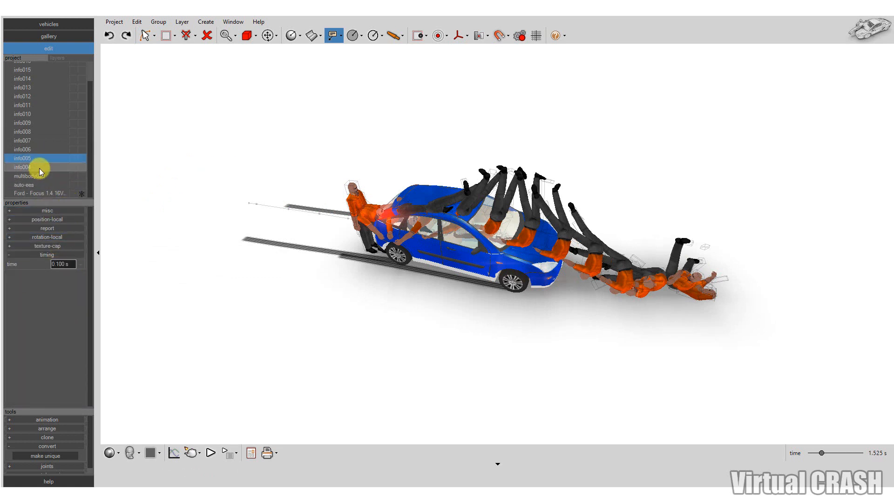
{"action": "left_click", "coordinate": [65, 264]}
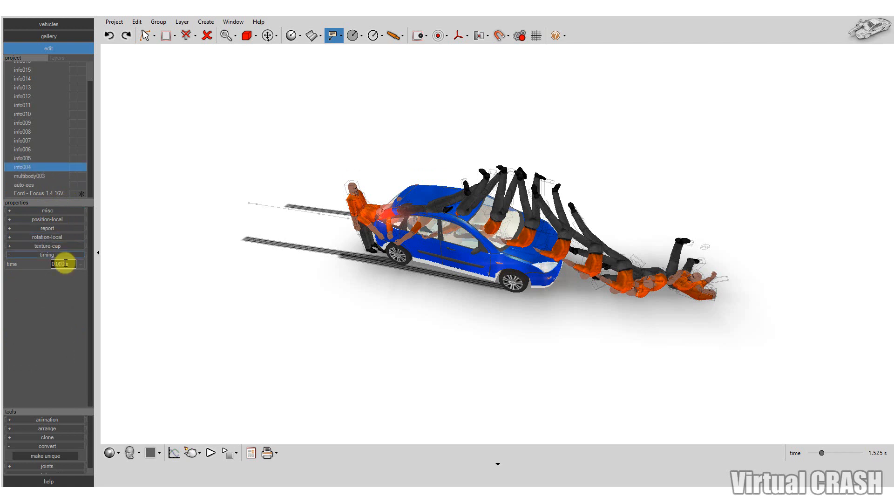
{"action": "left_click_drag", "start_coordinate": [825, 454], "coordinate": [806, 454]}
{"action": "left_click", "coordinate": [35, 157]}
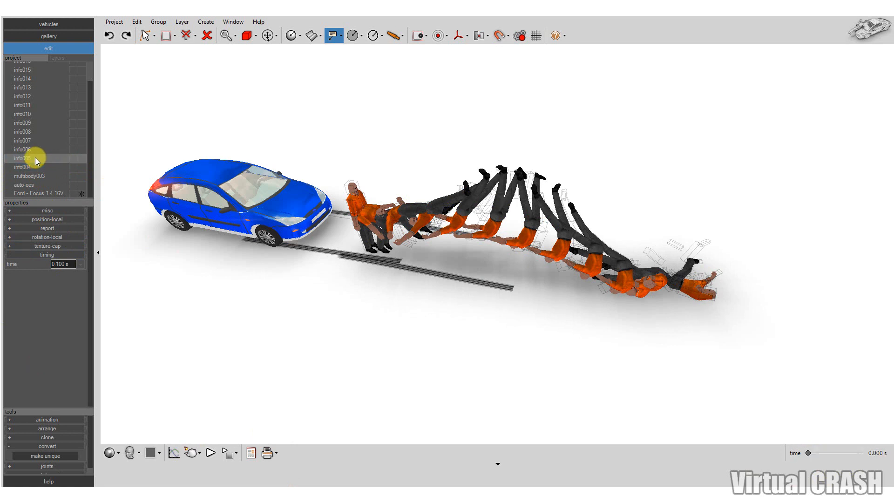
Check the times of labels info009, info013 and info018 and inspect the pedestrian's rest position at the end of the throw
{"action": "left_click", "coordinate": [34, 123]}
{"action": "left_click", "coordinate": [32, 88]}
{"action": "scroll", "coordinate": [44, 102], "scroll_direction": "up", "scroll_amount": 1}
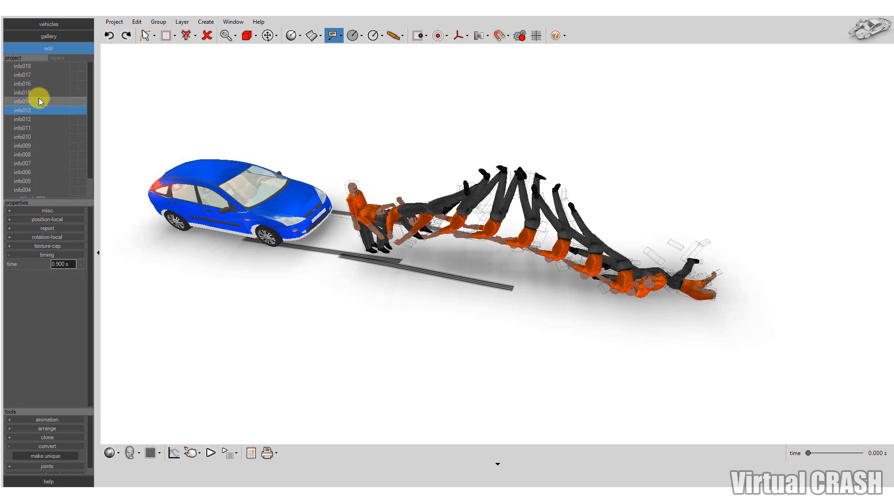
{"action": "left_click", "coordinate": [37, 68]}
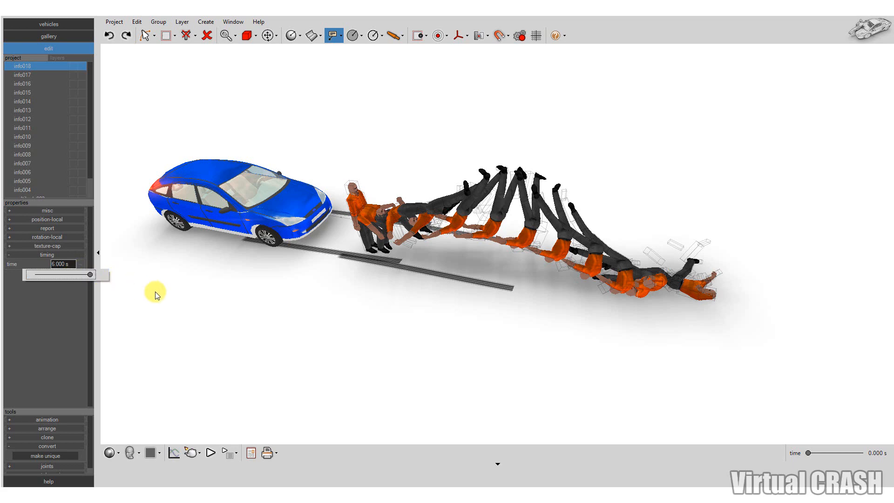
{"action": "key", "text": "Escape"}
{"action": "scroll", "coordinate": [745, 312], "scroll_direction": "up", "scroll_amount": 6}
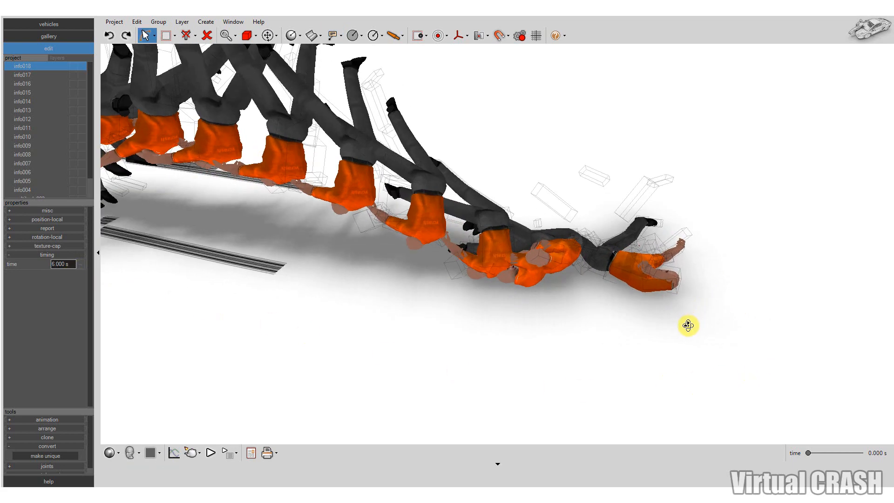
{"action": "scroll", "coordinate": [732, 282], "scroll_direction": "down", "scroll_amount": 2}
{"action": "scroll", "coordinate": [708, 337], "scroll_direction": "down", "scroll_amount": 5}
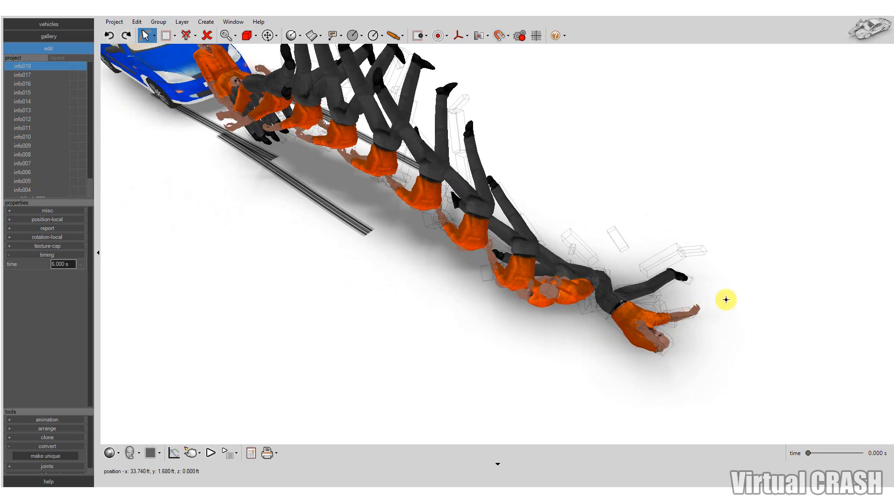
{"action": "middle_click_drag", "start_coordinate": [451, 292], "coordinate": [479, 263]}
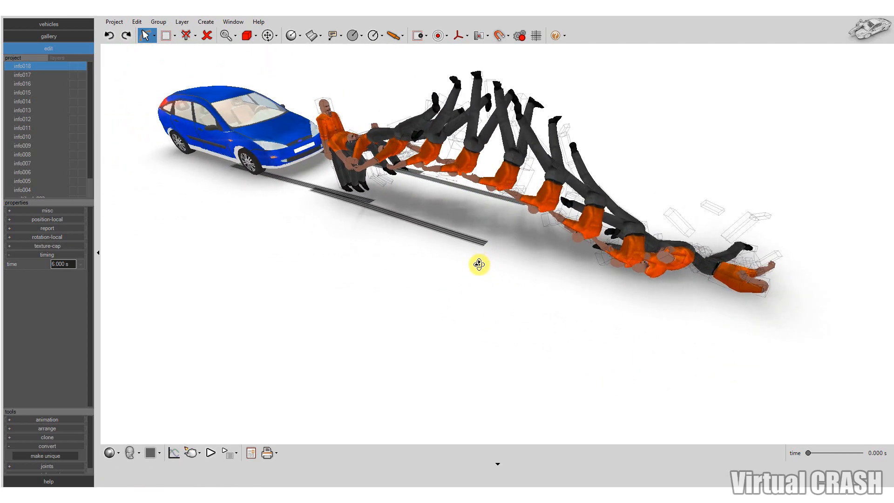
Turn off the display of multibody003's wireframe interpositions and deselect it
{"action": "left_click_drag", "start_coordinate": [57, 203], "coordinate": [62, 227]}
{"action": "left_click", "coordinate": [44, 199]}
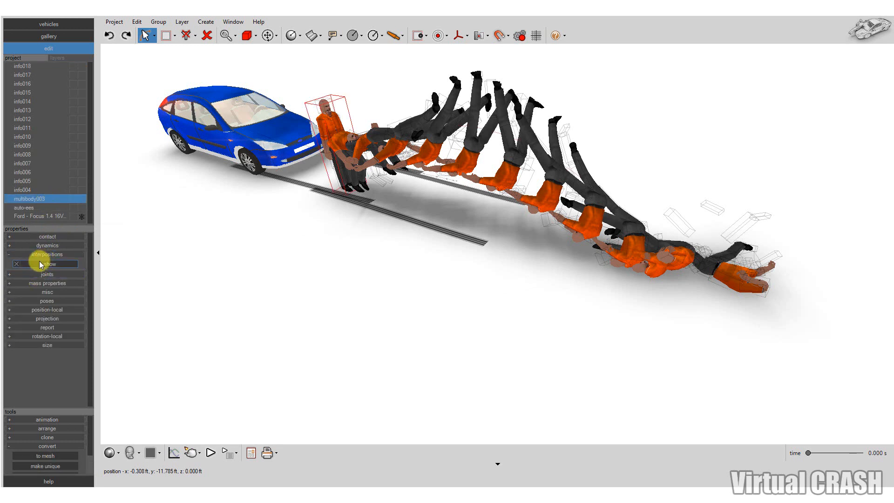
{"action": "left_click", "coordinate": [40, 265]}
{"action": "left_click", "coordinate": [256, 276]}
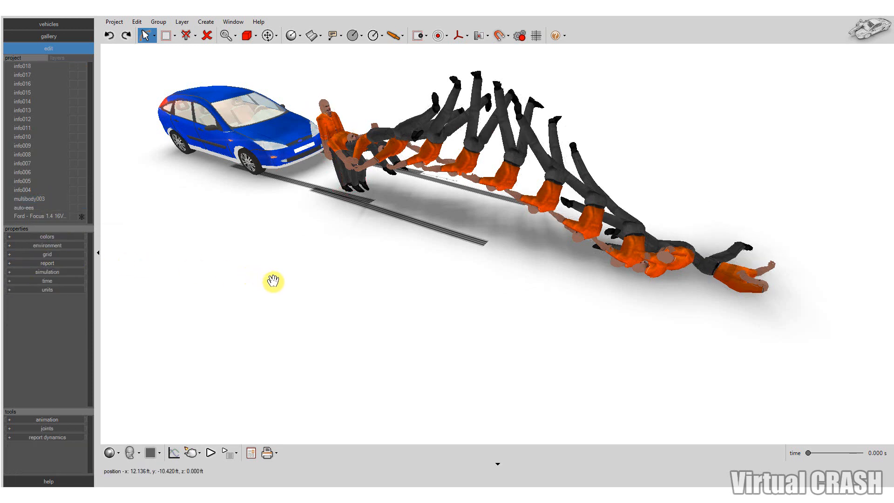
Frame the car and the whole throw trajectory in perspective and render the scene with direct light
{"action": "middle_click_drag", "start_coordinate": [266, 271], "coordinate": [308, 224]}
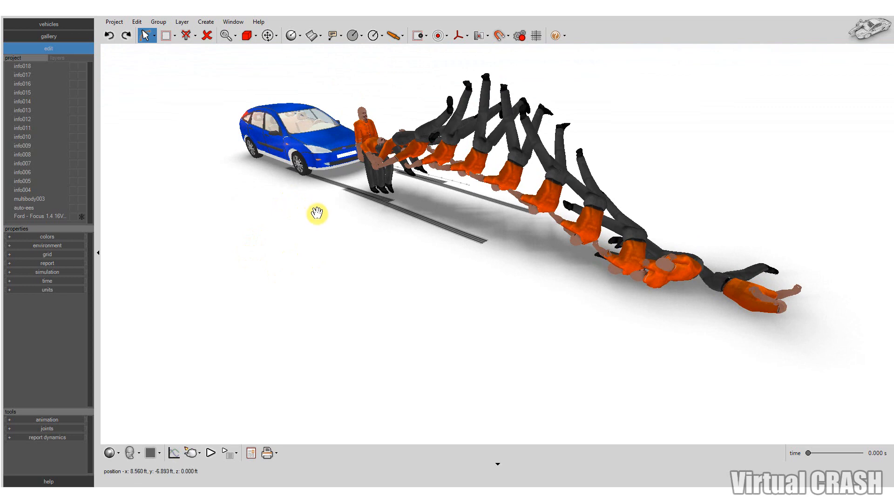
{"action": "middle_click_drag", "start_coordinate": [365, 265], "coordinate": [372, 294]}
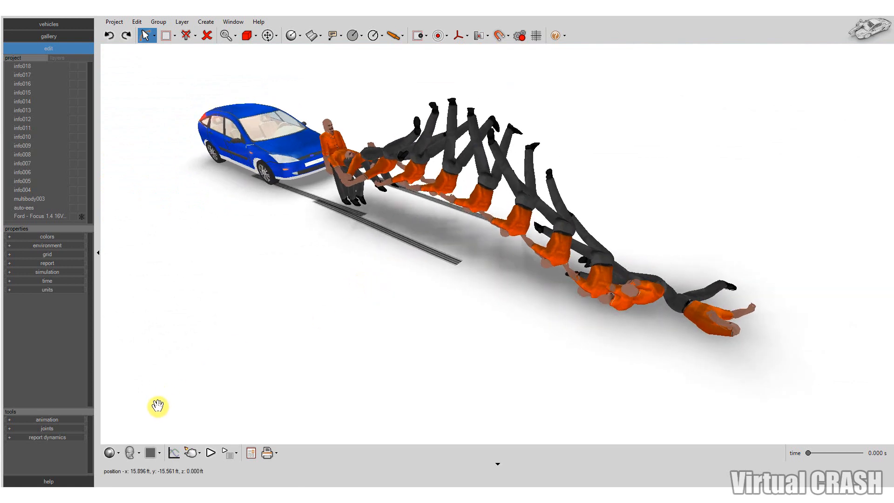
{"action": "left_click", "coordinate": [192, 452]}
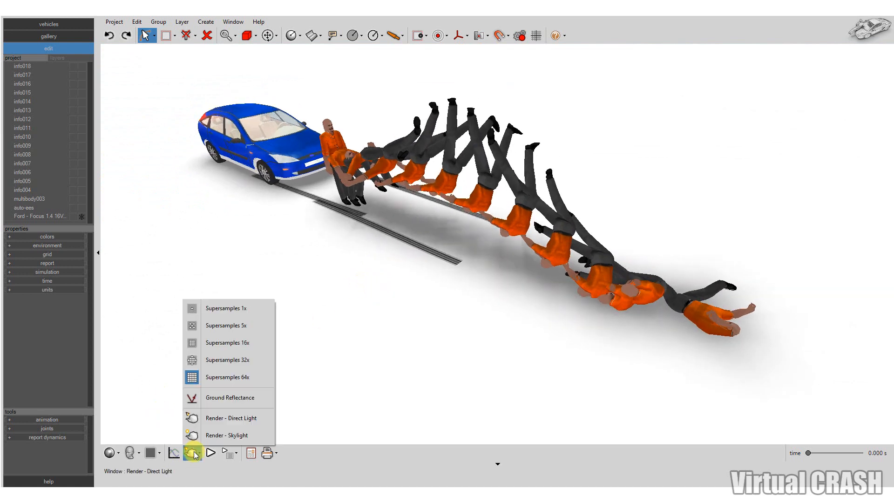
{"action": "left_click", "coordinate": [220, 425]}
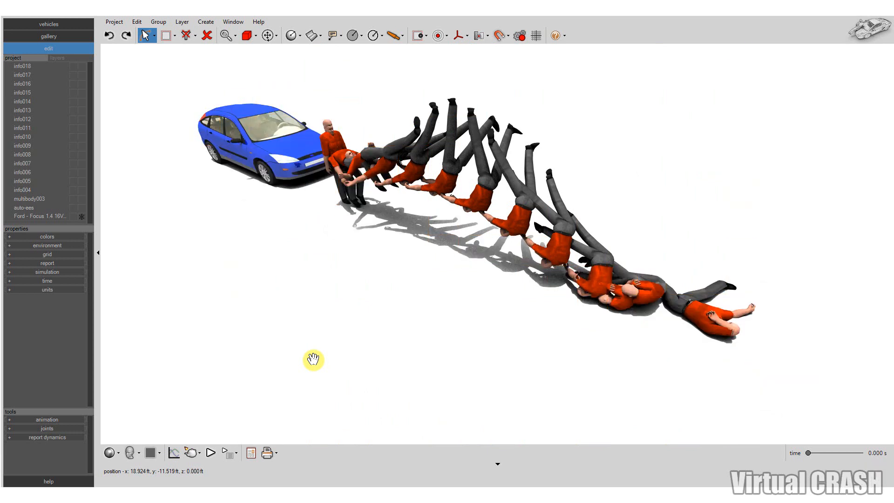
Render the car and the pedestrian's throw trajectory from directly above with direct light
{"action": "middle_click_drag", "start_coordinate": [313, 359], "coordinate": [315, 352]}
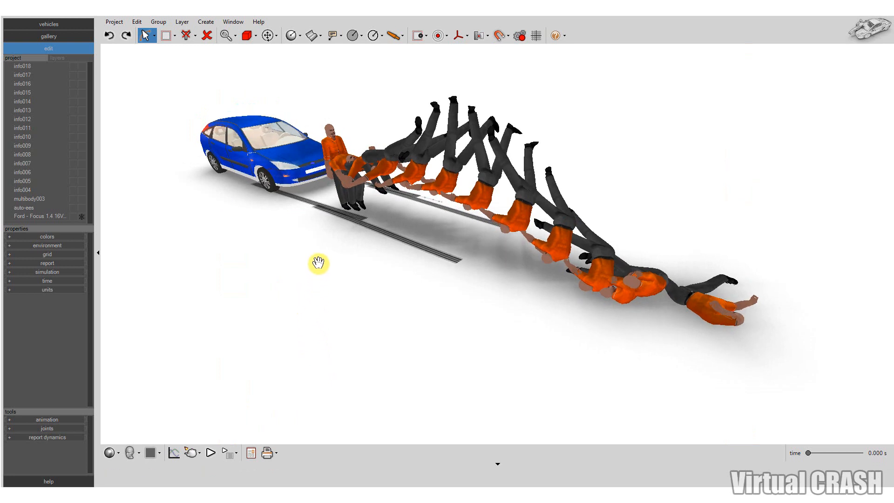
{"action": "middle_click_drag", "start_coordinate": [318, 263], "coordinate": [314, 281]}
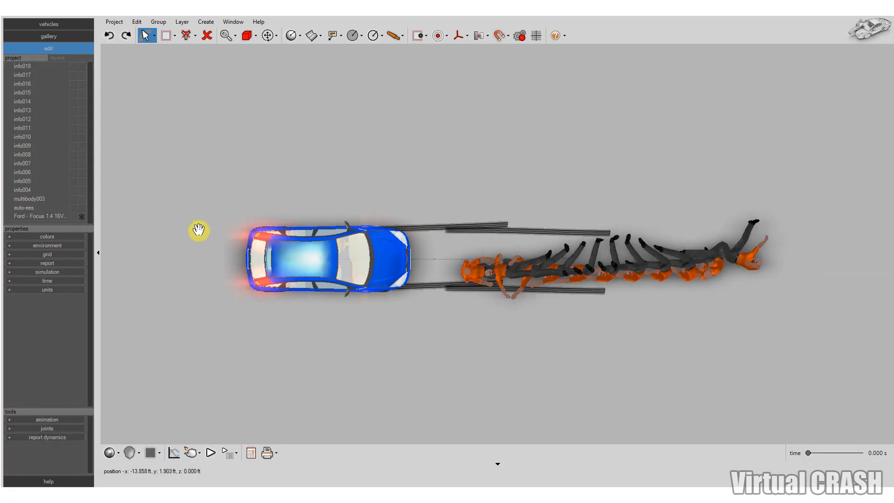
{"action": "scroll", "coordinate": [198, 230], "scroll_direction": "down", "scroll_amount": 2}
{"action": "scroll", "coordinate": [464, 297], "scroll_direction": "up", "scroll_amount": 1}
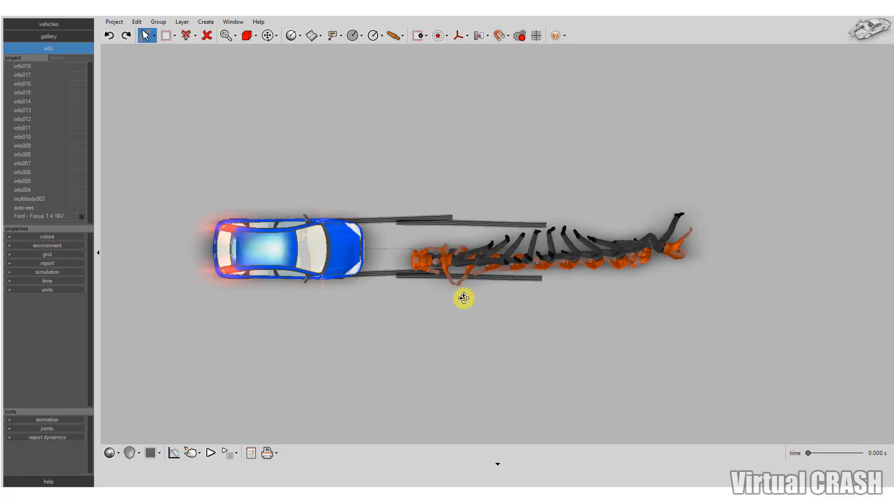
{"action": "middle_click_drag", "start_coordinate": [464, 298], "coordinate": [461, 298]}
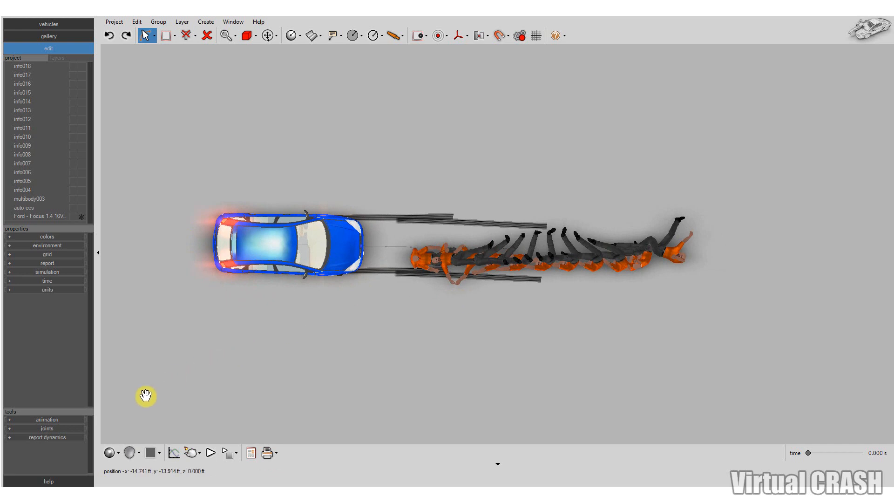
{"action": "mouse_move", "coordinate": [201, 452]}
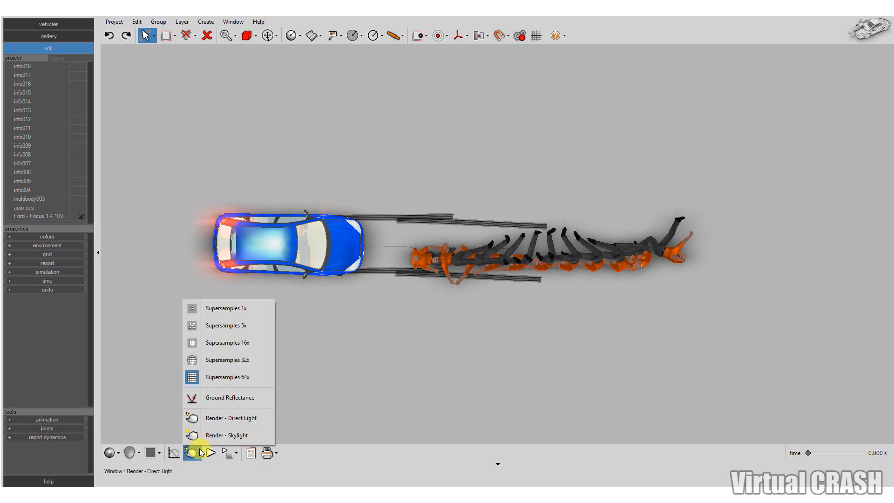
{"action": "left_click", "coordinate": [204, 419]}
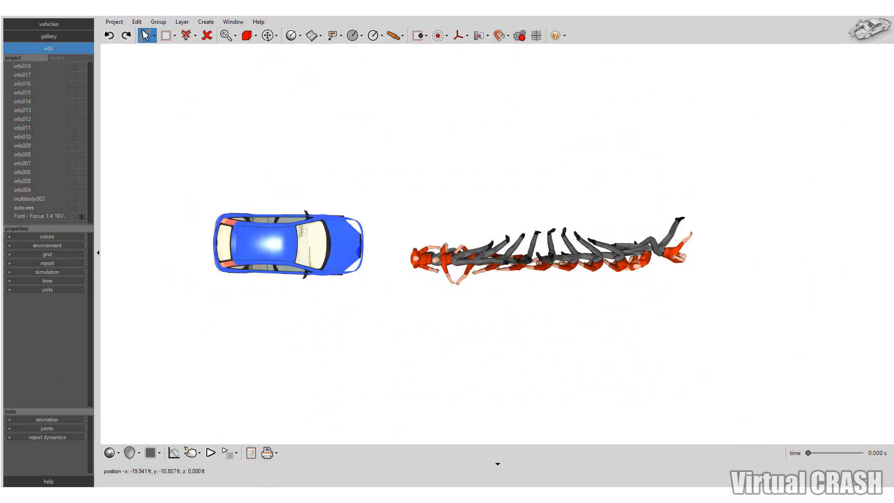
Leave the top-view render and return to the perspective view of the scene
{"action": "left_click", "coordinate": [326, 330]}
{"action": "left_click", "coordinate": [129, 453]}
{"action": "left_click", "coordinate": [135, 333]}
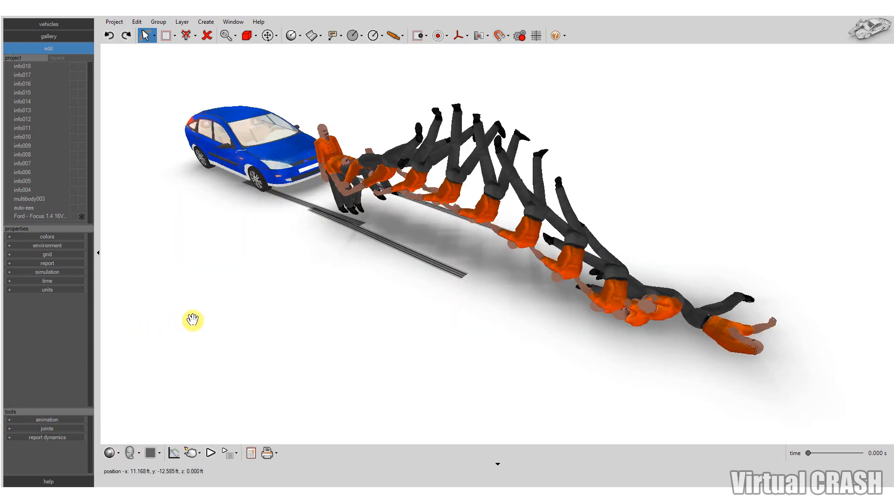
Unfreeze the blue Ford Focus and select it in the scene
{"action": "middle_click_drag", "start_coordinate": [311, 292], "coordinate": [345, 301]}
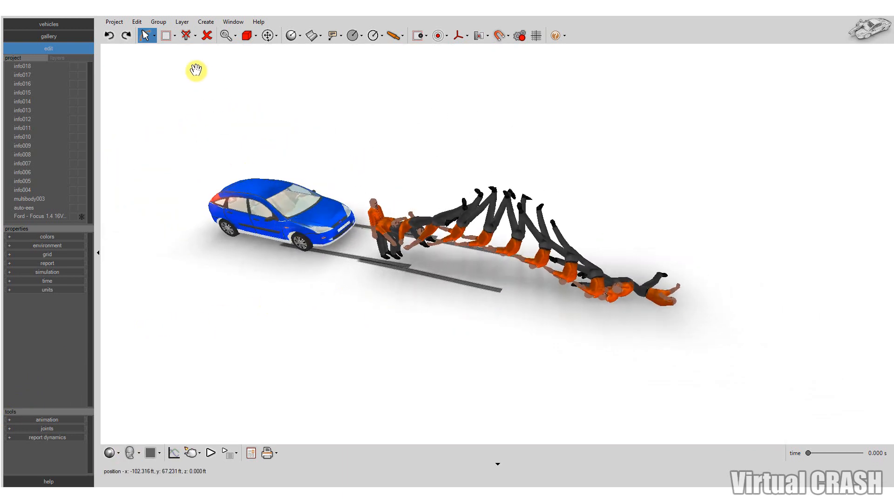
{"action": "left_click", "coordinate": [147, 37]}
{"action": "left_click", "coordinate": [155, 70]}
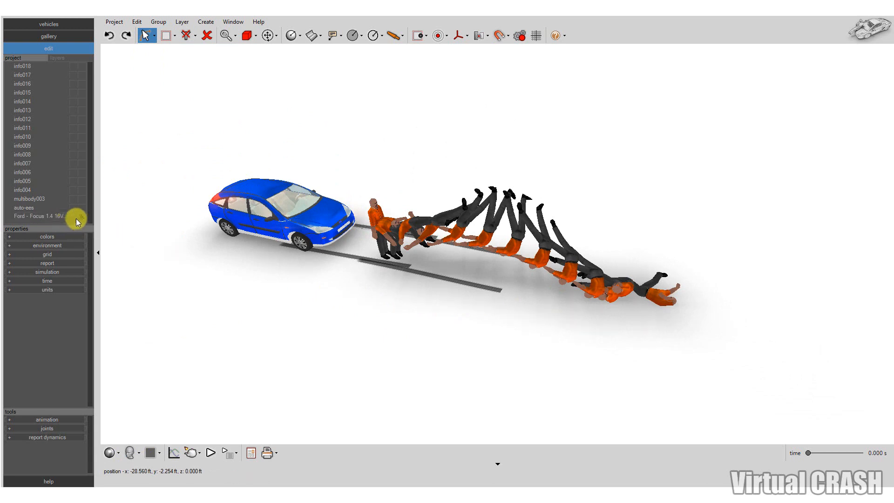
{"action": "left_click", "coordinate": [261, 205]}
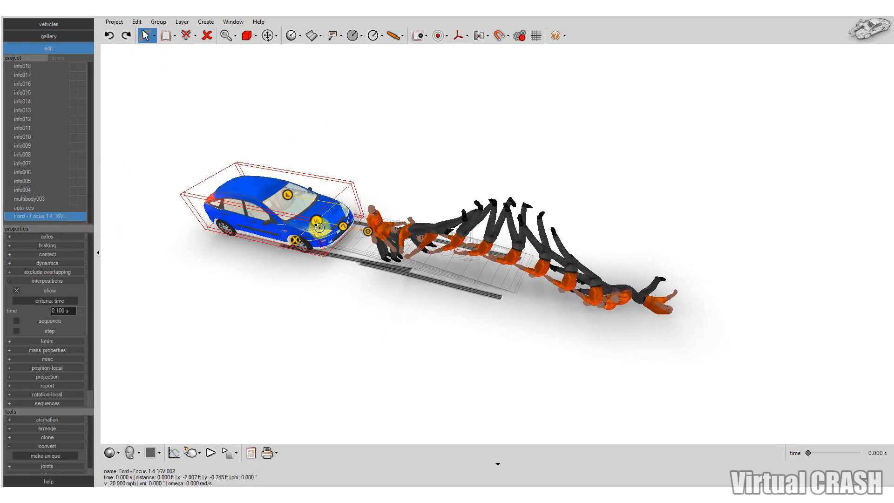
Examine the car's wireframe interpositions against the pedestrian's throw trajectory from several angles, deselect the car, and view the trajectory closely from ground level
{"action": "left_click_drag", "start_coordinate": [270, 197], "coordinate": [263, 213]}
{"action": "middle_click_drag", "start_coordinate": [407, 336], "coordinate": [460, 323]}
{"action": "left_click_drag", "start_coordinate": [285, 310], "coordinate": [229, 288]}
{"action": "middle_click_drag", "start_coordinate": [450, 362], "coordinate": [472, 378]}
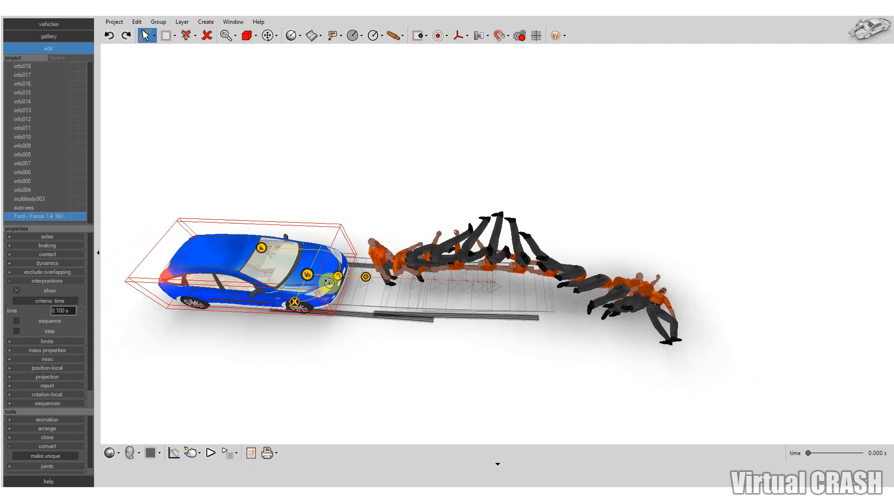
{"action": "left_click_drag", "start_coordinate": [326, 284], "coordinate": [323, 304]}
{"action": "scroll", "coordinate": [359, 369], "scroll_direction": "up", "scroll_amount": 2}
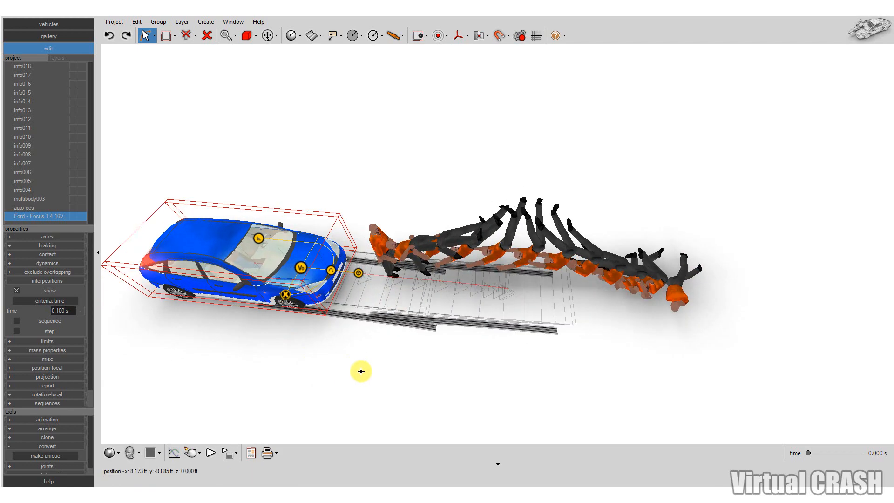
{"action": "left_click", "coordinate": [361, 371]}
{"action": "middle_click_drag", "start_coordinate": [361, 372], "coordinate": [315, 285]}
{"action": "scroll", "coordinate": [609, 264], "scroll_direction": "up", "scroll_amount": 3}
{"action": "middle_click_drag", "start_coordinate": [611, 263], "coordinate": [679, 251]}
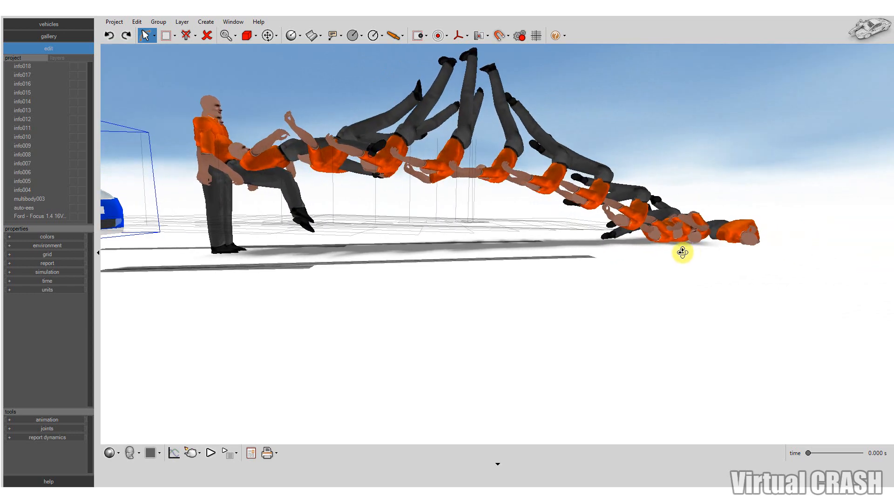